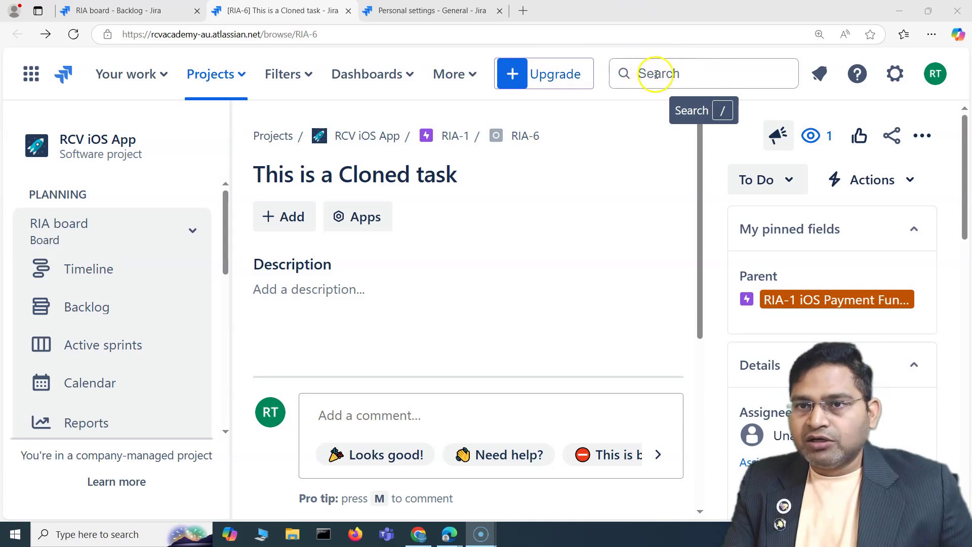
Go to the list of all projects from the global search.
left_click(647, 73)
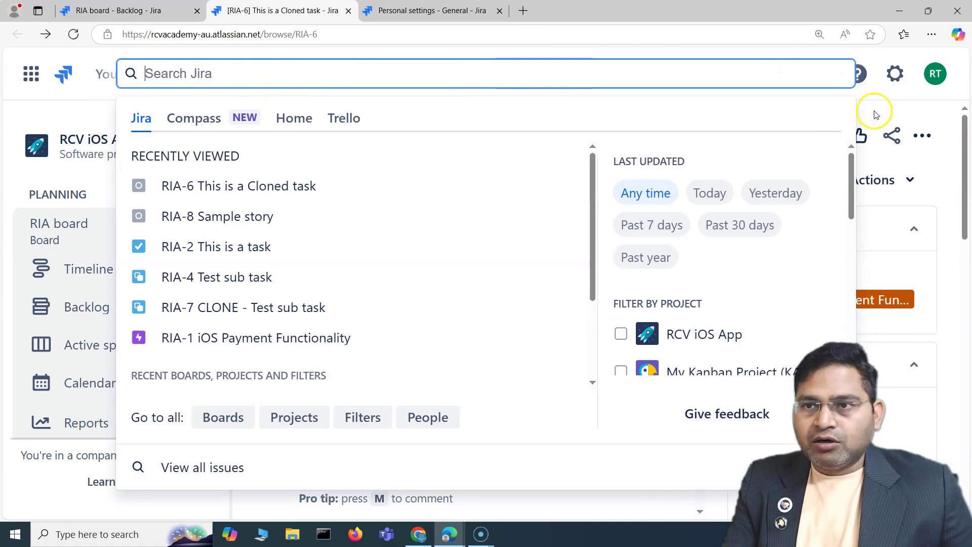
left_click(873, 96)
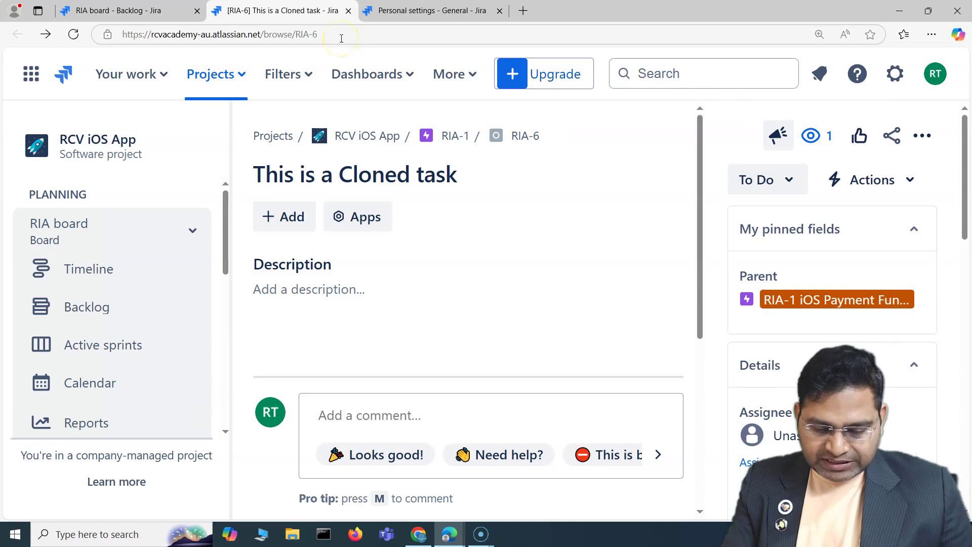
key("/")
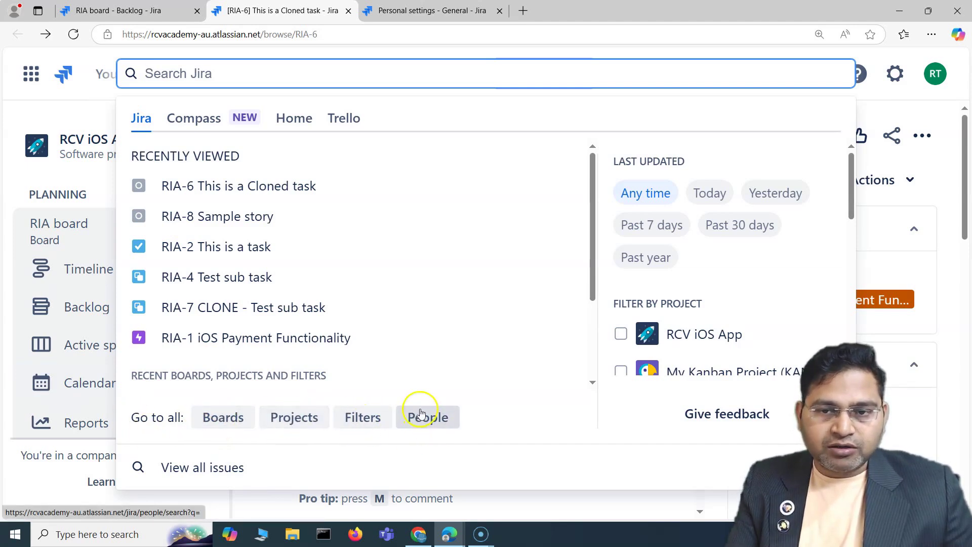
left_click(300, 420)
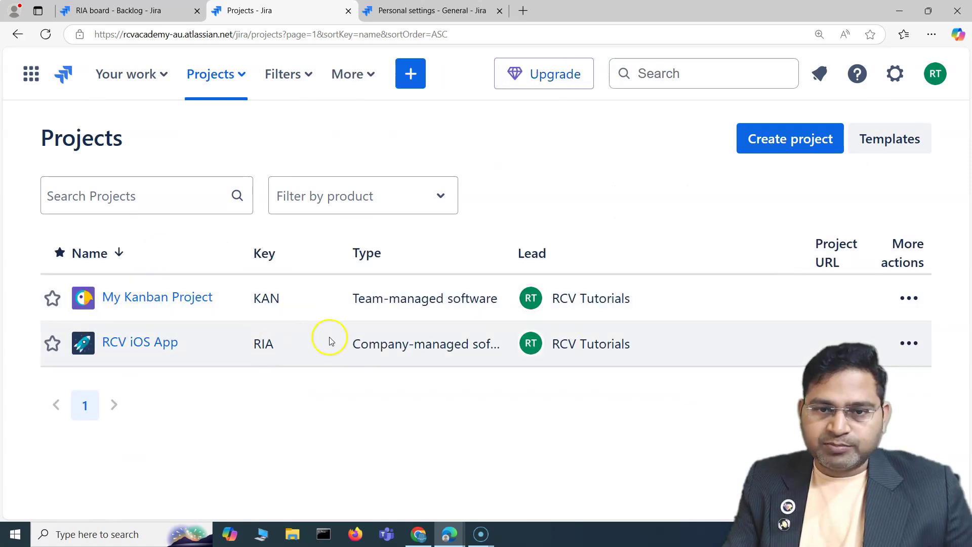
Restrict the global search to items last updated yesterday, and review the results and the project, assignee, reporter and status filters.
left_click(675, 73)
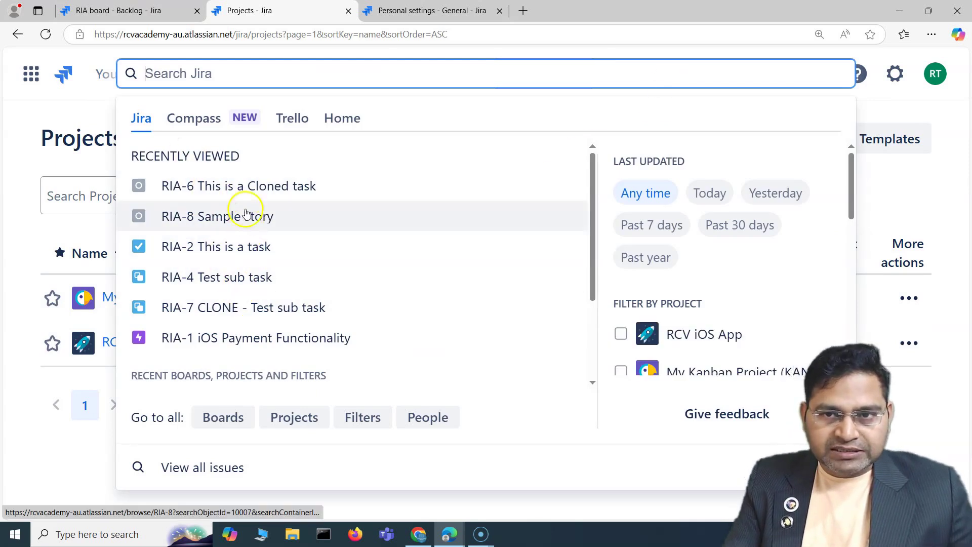
scroll(206, 337, "down", 2)
scroll(209, 338, "up", 3)
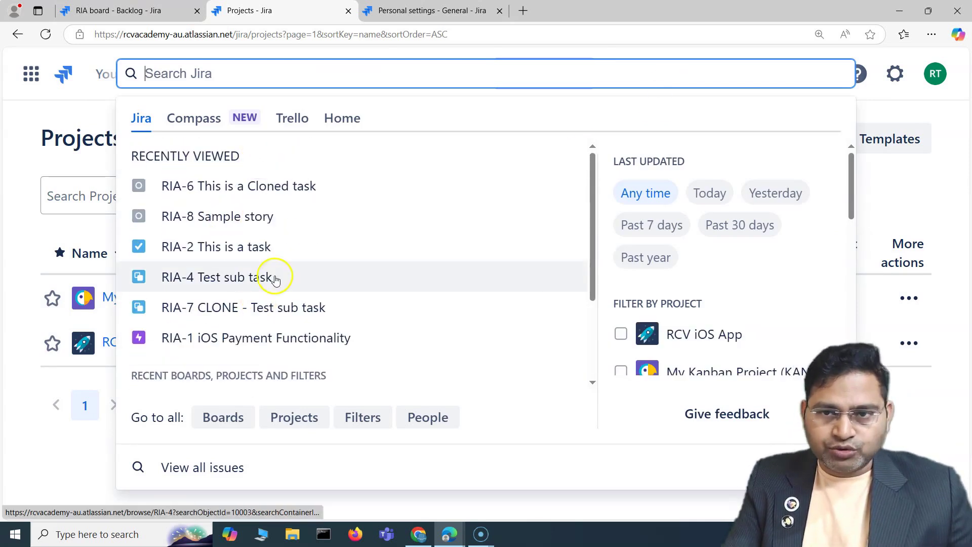
left_click(725, 192)
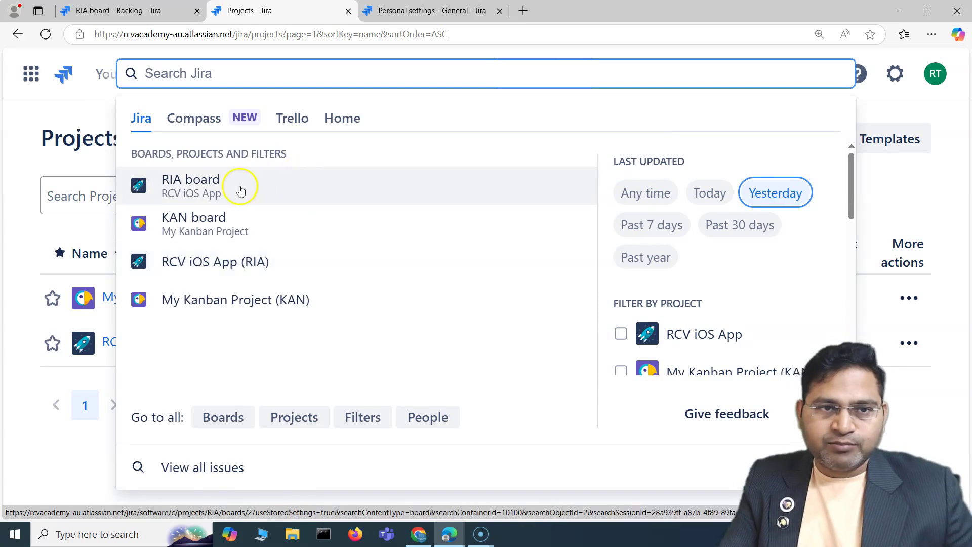
scroll(684, 274, "down", 5)
scroll(707, 303, "up", 4)
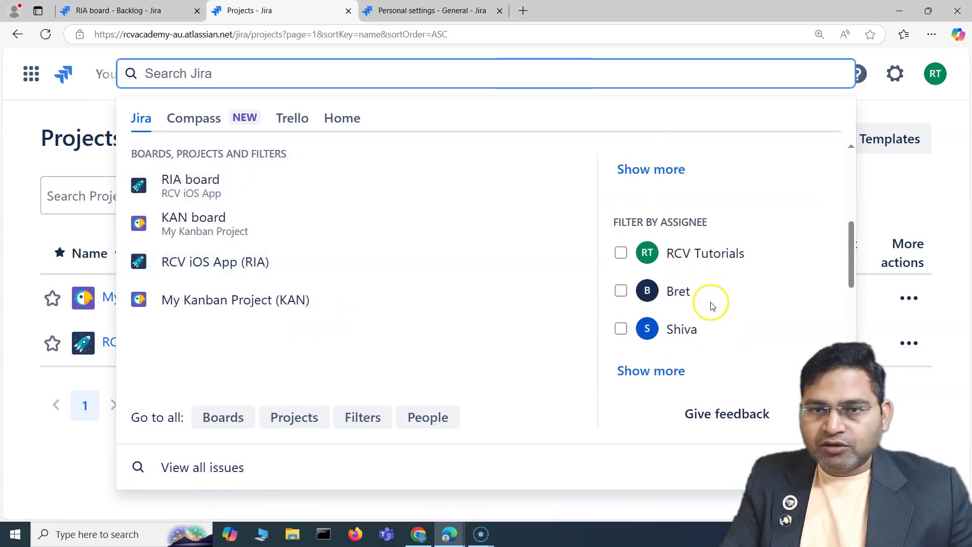
scroll(719, 304, "down", 3)
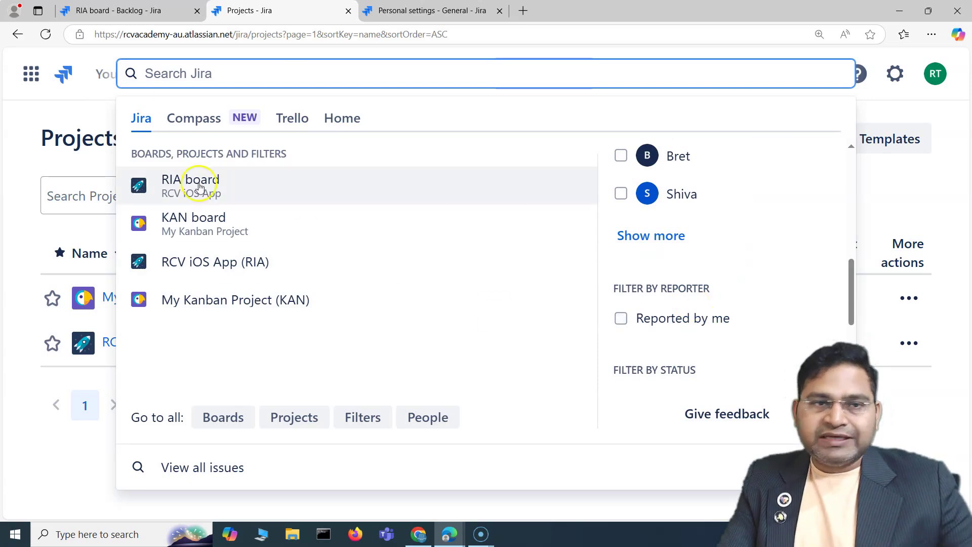
scroll(764, 261, "up", 3)
scroll(765, 260, "up", 3)
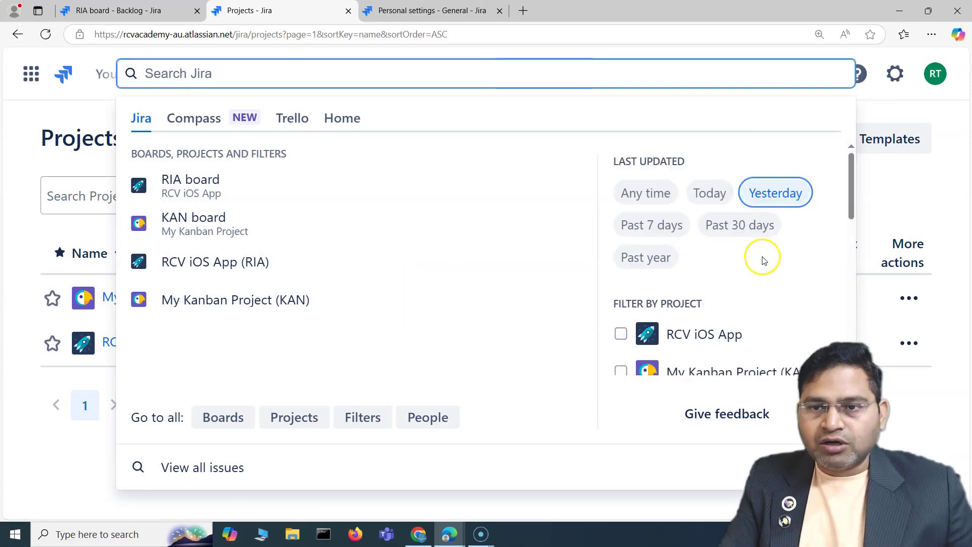
Set the search's last-updated filter to Past 30 days and look through the matching issues, boards and projects.
left_click(738, 224)
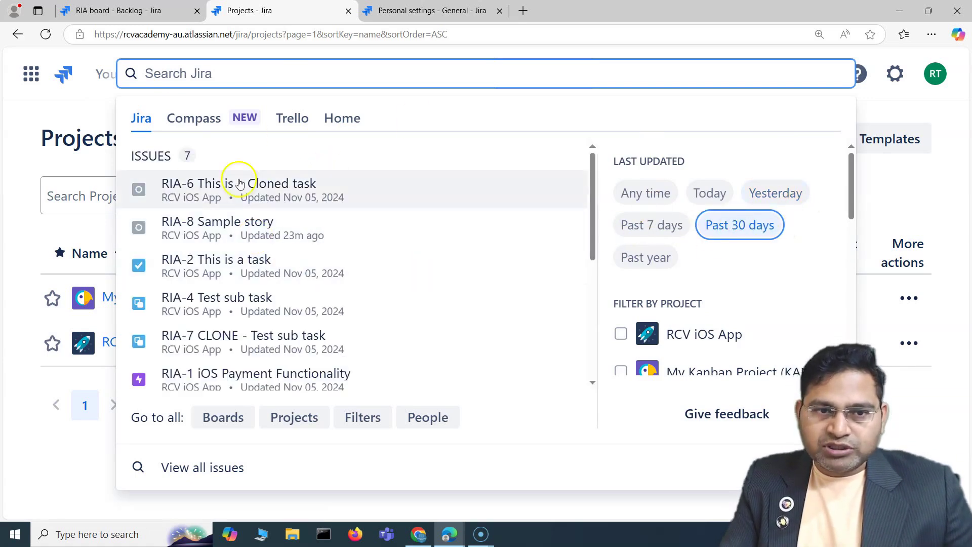
scroll(278, 314, "down", 5)
scroll(297, 221, "up", 5)
scroll(265, 284, "down", 5)
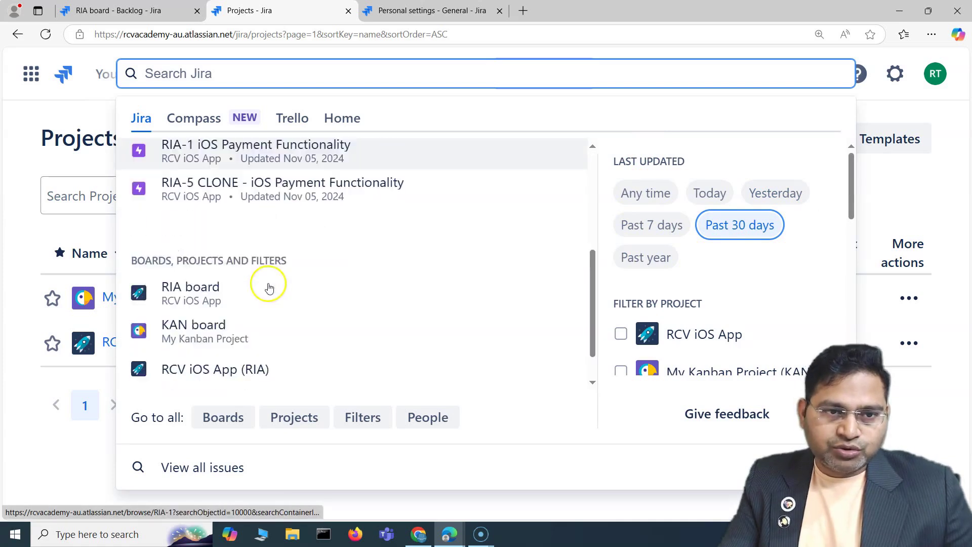
scroll(273, 360, "up", 5)
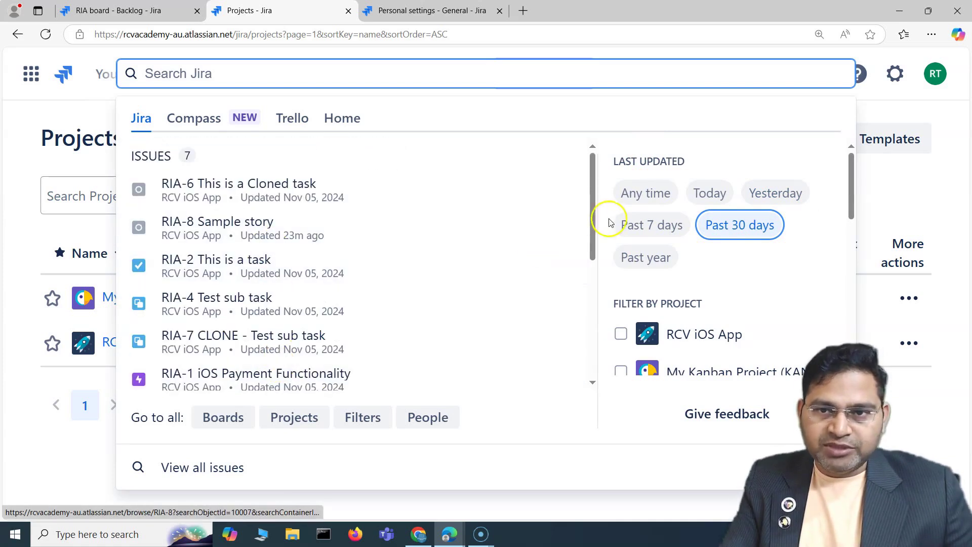
scroll(712, 349, "down", 6)
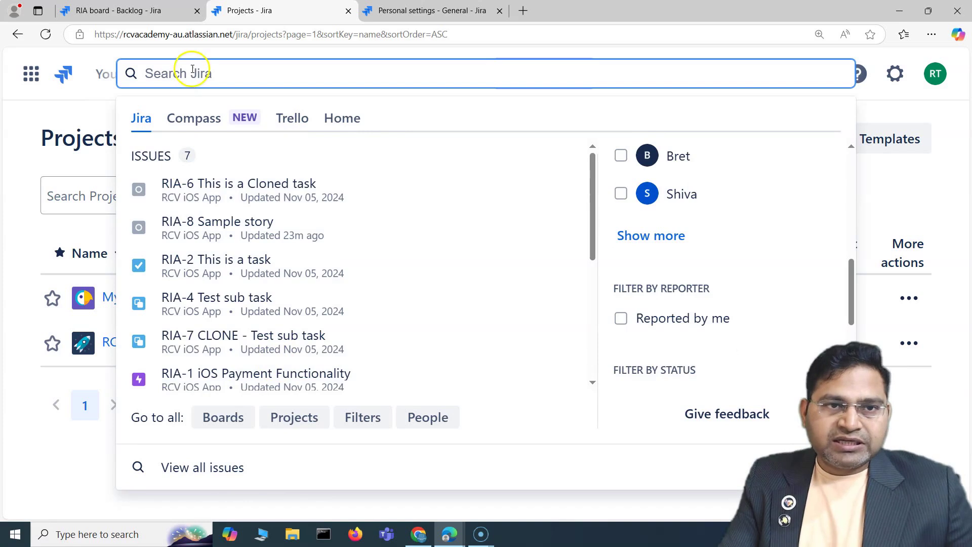
Search Jira for "RIA" and clear the search term.
left_click(218, 73)
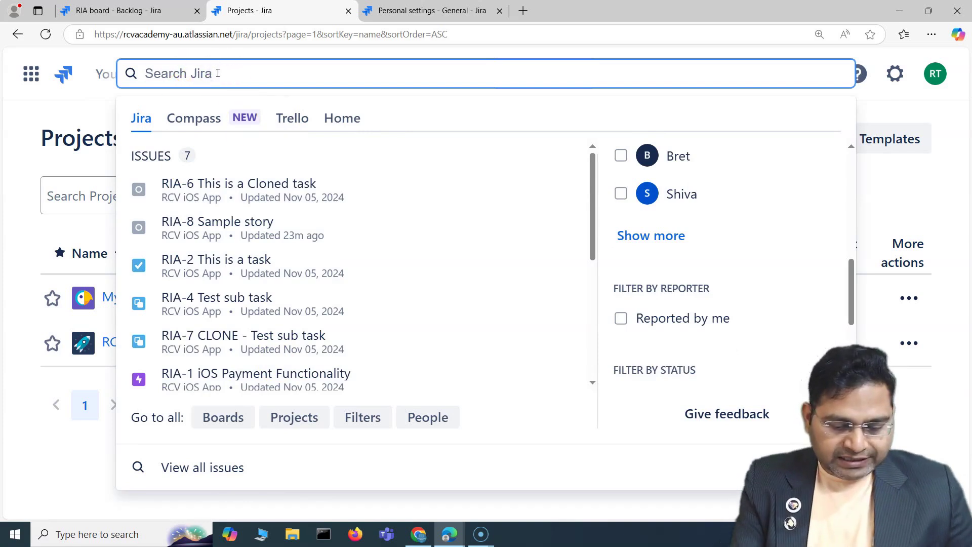
type("RIA")
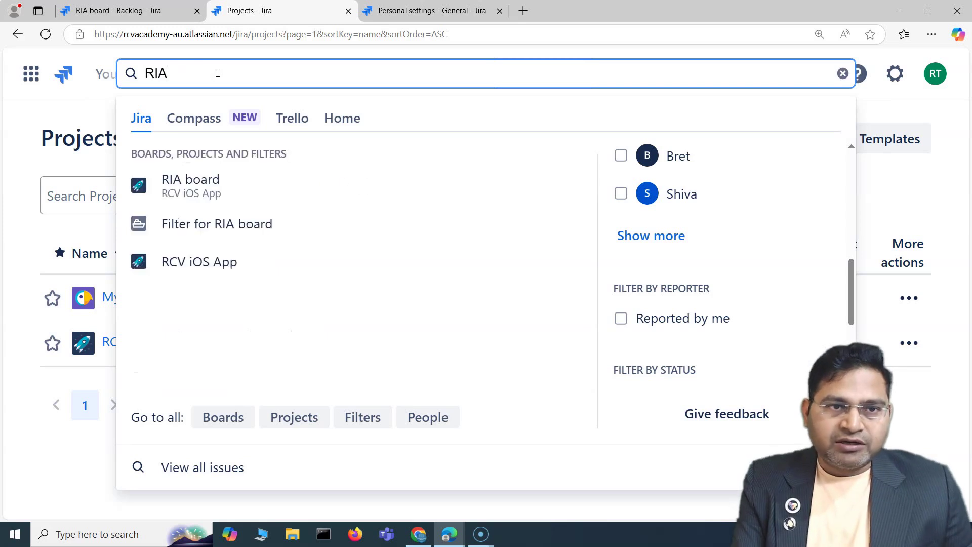
key("BackSpace")
key("BackSpace")
key("BackSpace")
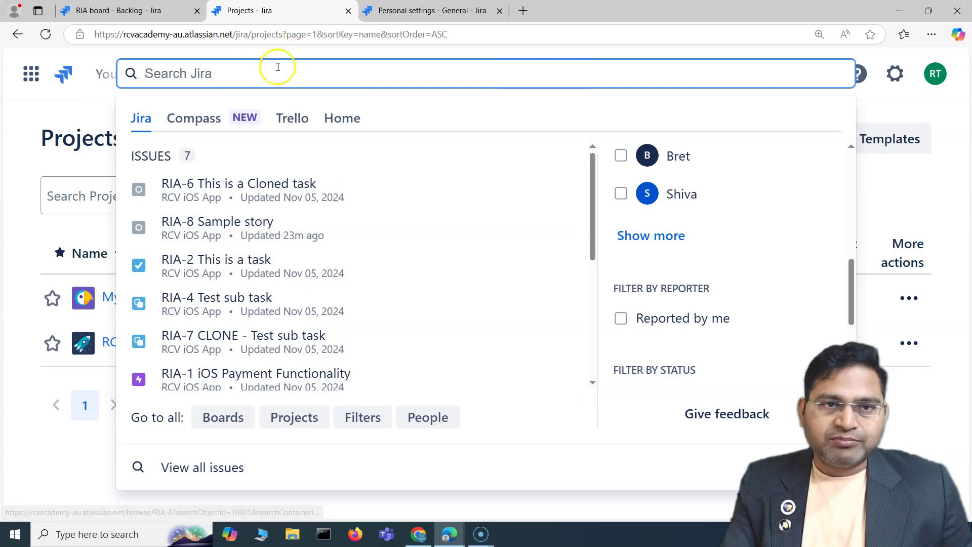
Search Jira for "Sample", and replace the term with "User".
type("Sample")
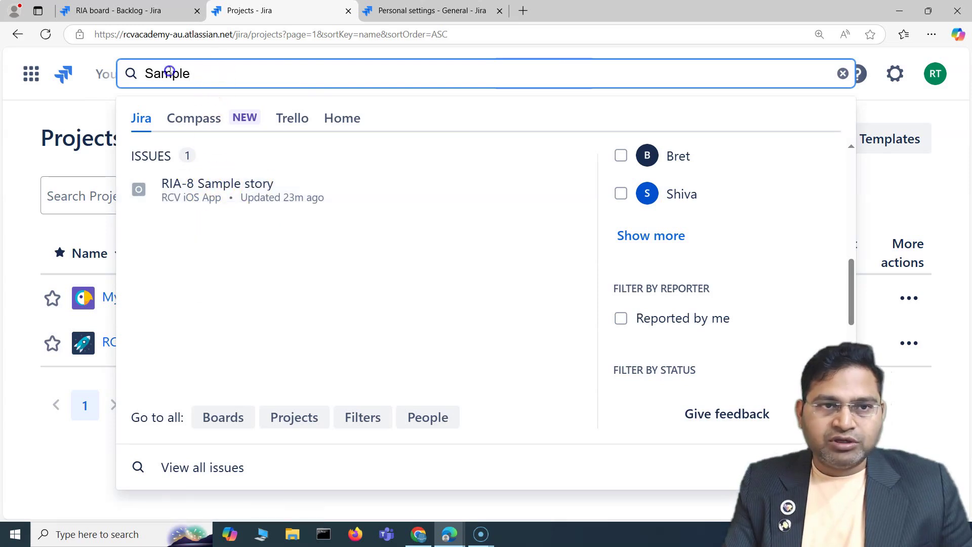
double_click(147, 73)
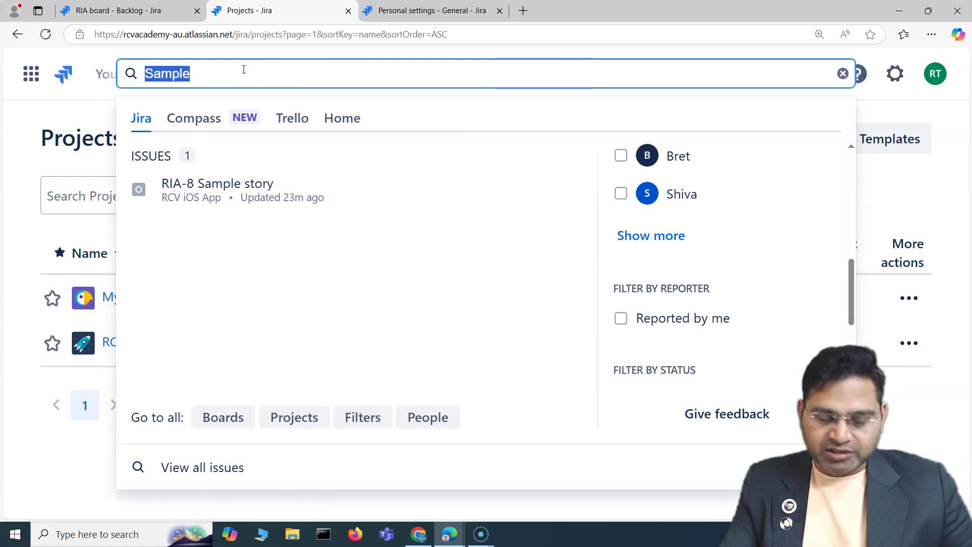
type("User")
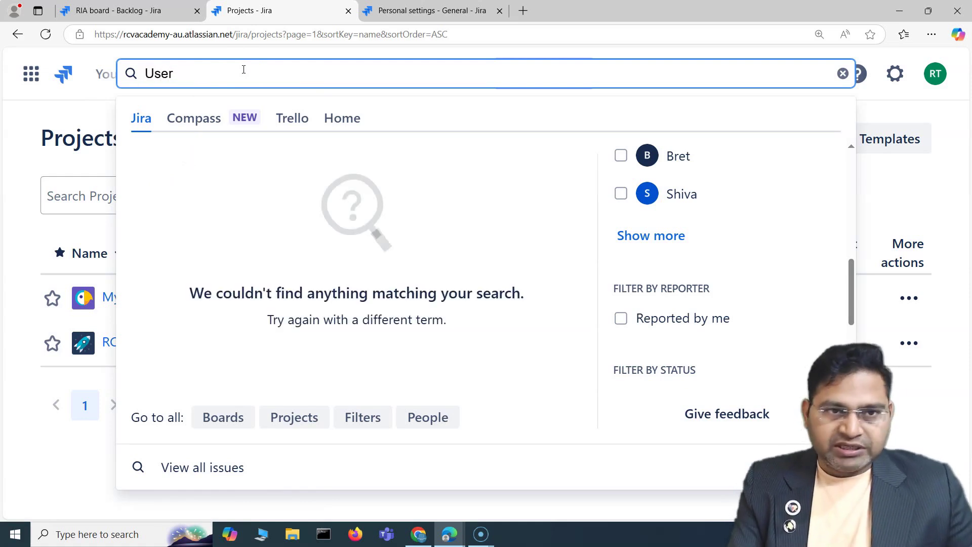
Change the search term to "Clone" to find the cloned issues.
key("BackSpace")
key("BackSpace")
key("BackSpace")
key("BackSpace")
type("Clone")
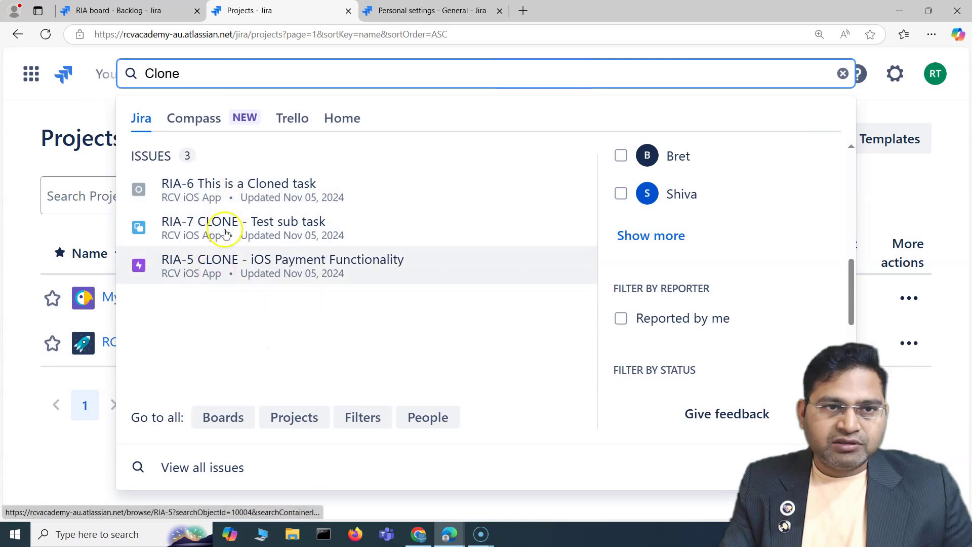
Search Jira for "RCV" instead, and clear and close the search.
left_click_drag(186, 74, 99, 71)
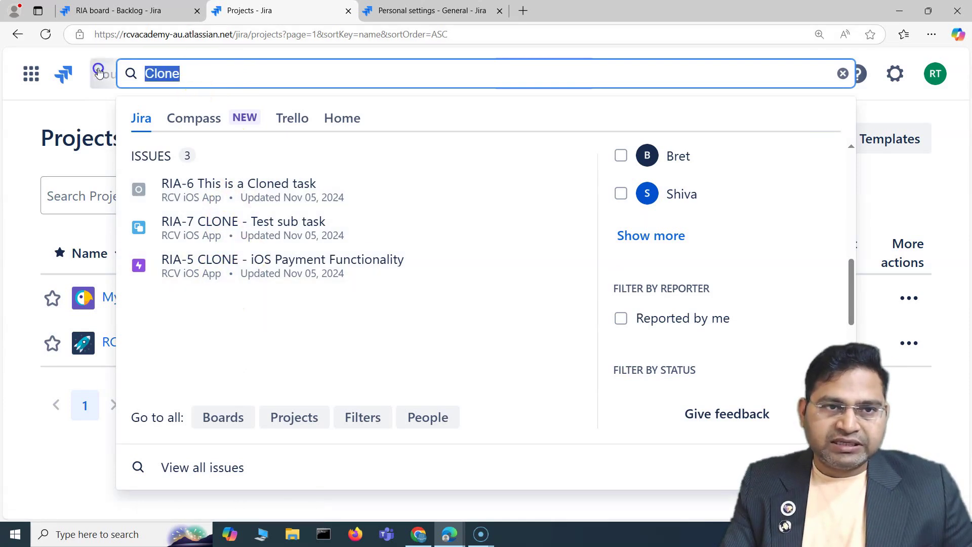
type("RCV")
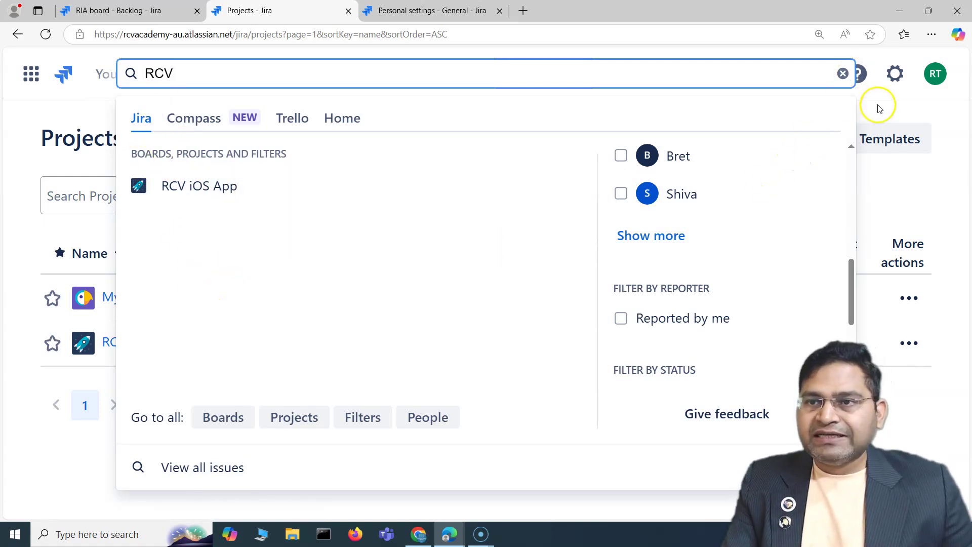
left_click(843, 75)
left_click(925, 100)
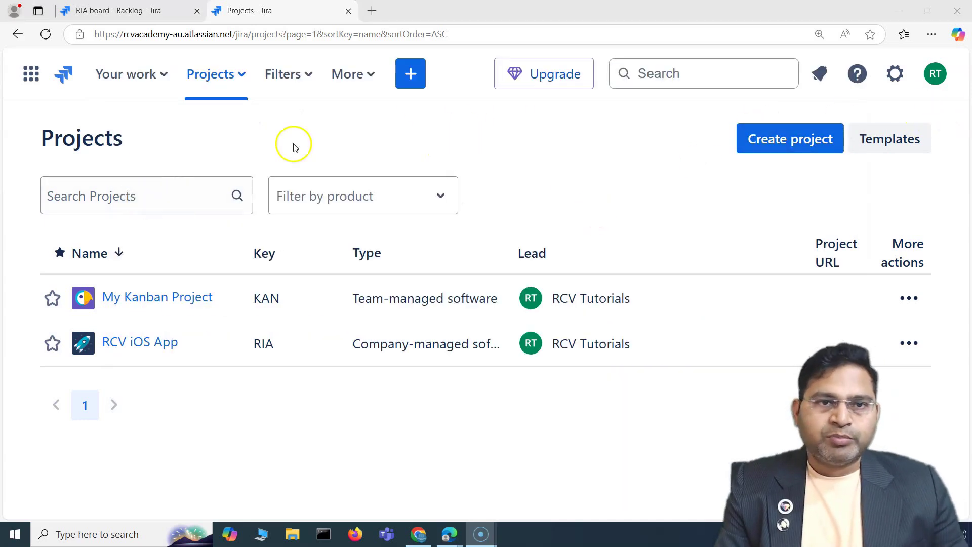
Examine the filter navigation options and the recently viewed issues, boards and projects offered by the global search.
left_click(310, 78)
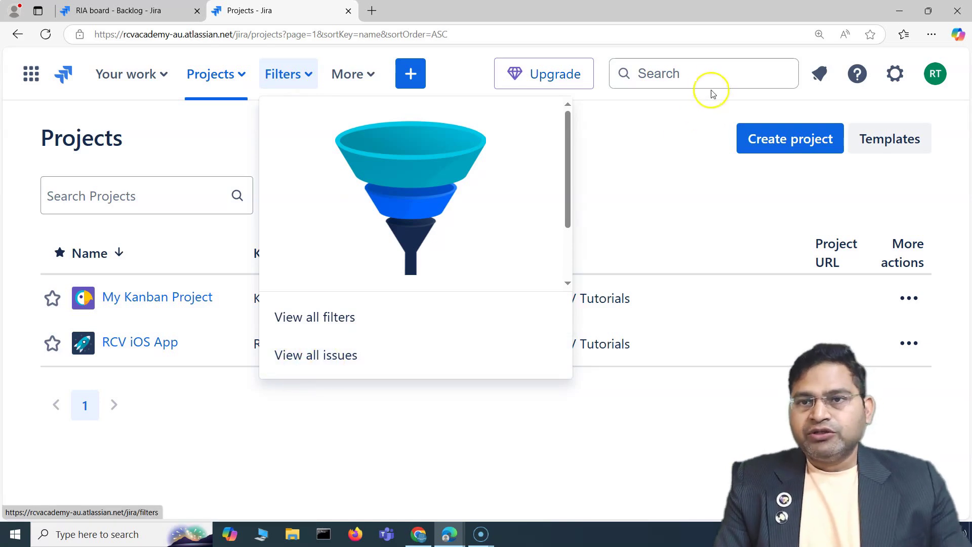
left_click(677, 79)
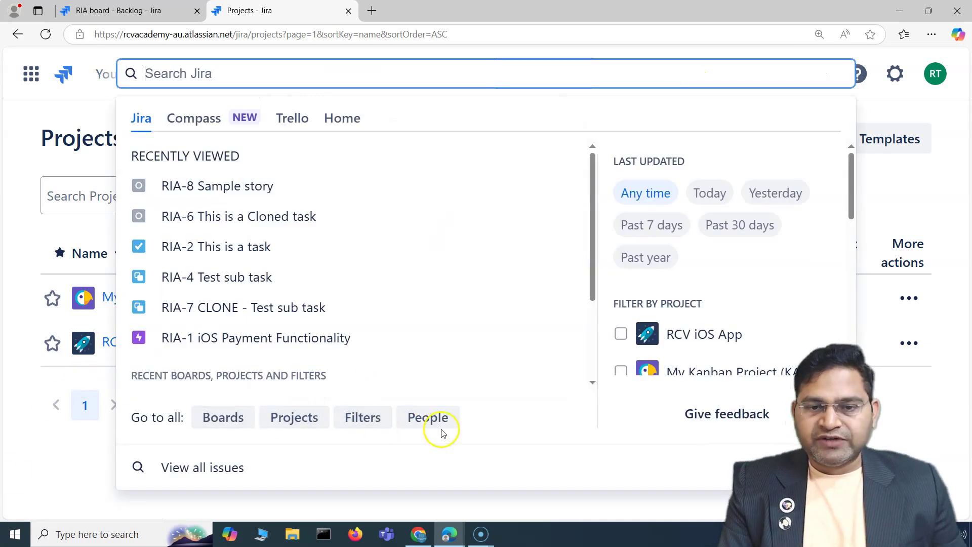
scroll(459, 345, "down", 3)
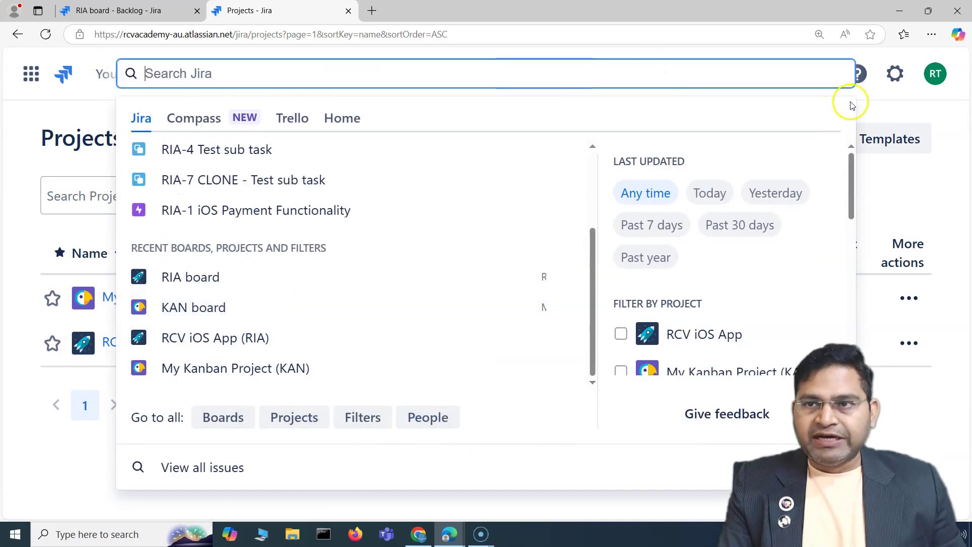
left_click(905, 100)
Open the view of all issues from the Filters options.
left_click(304, 79)
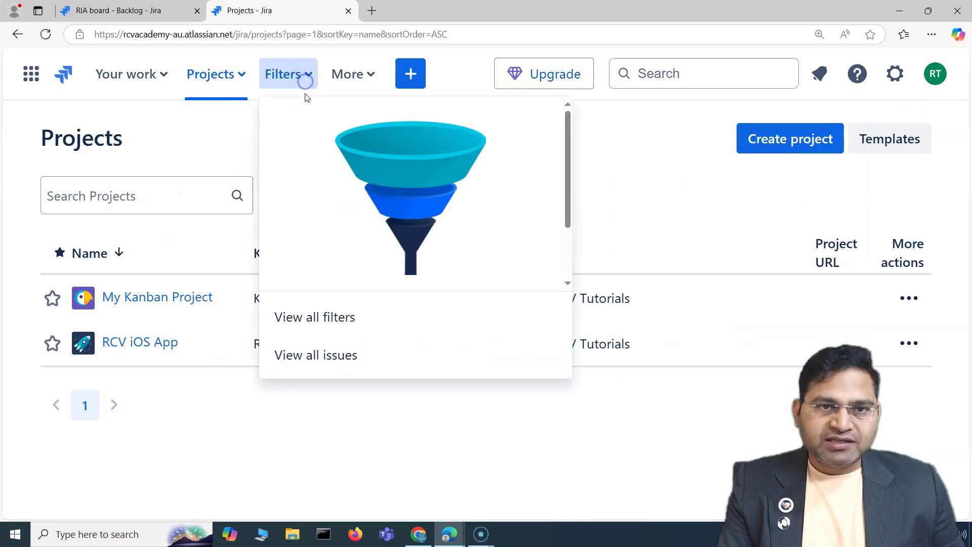
left_click(375, 357)
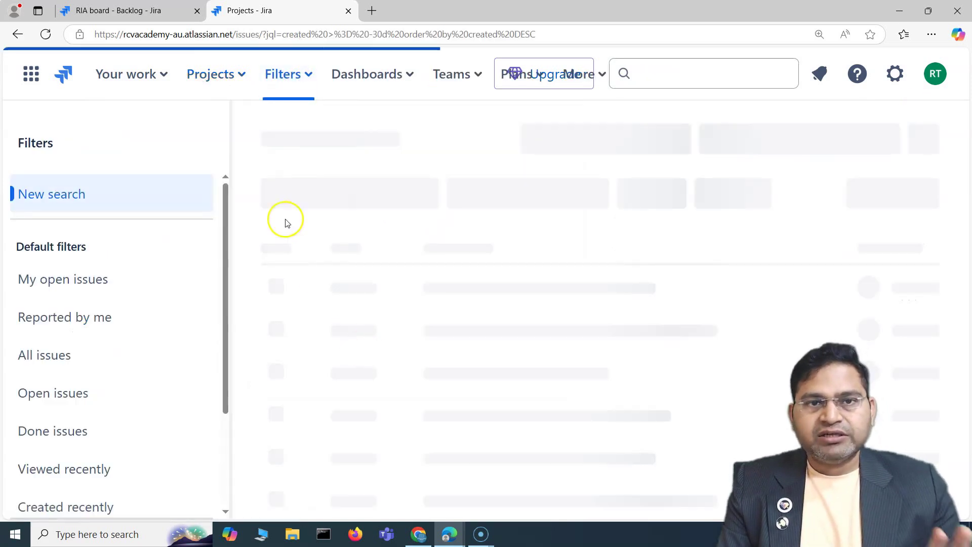
left_click(306, 76)
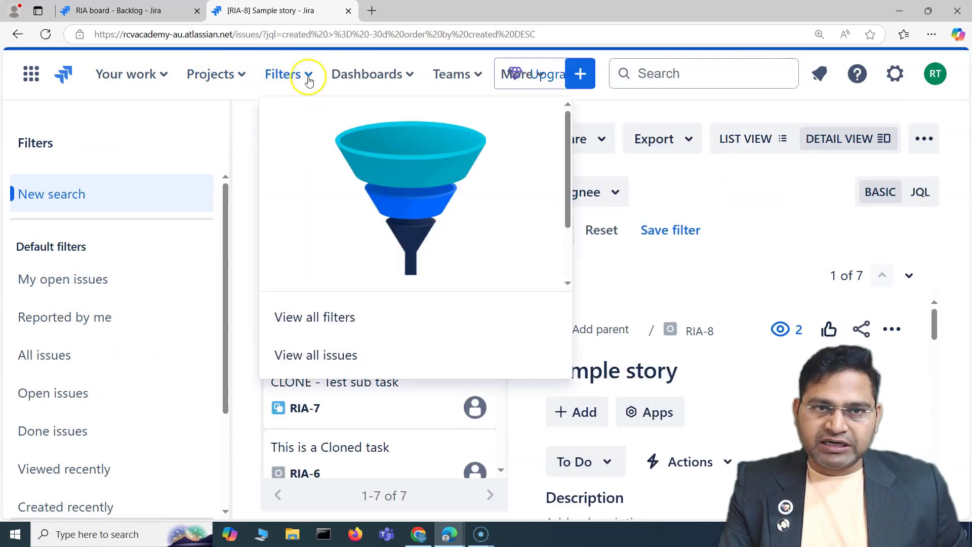
left_click(301, 331)
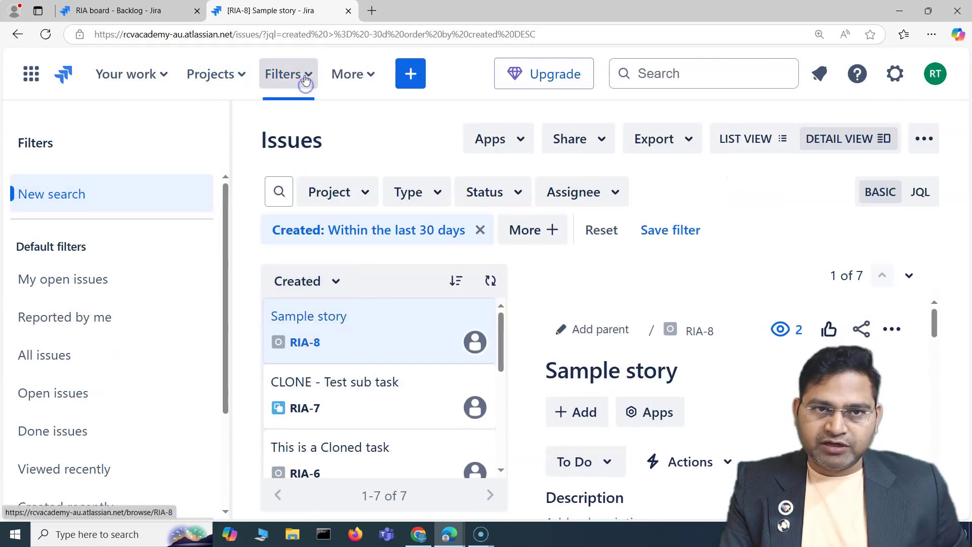
left_click(306, 80)
left_click(743, 172)
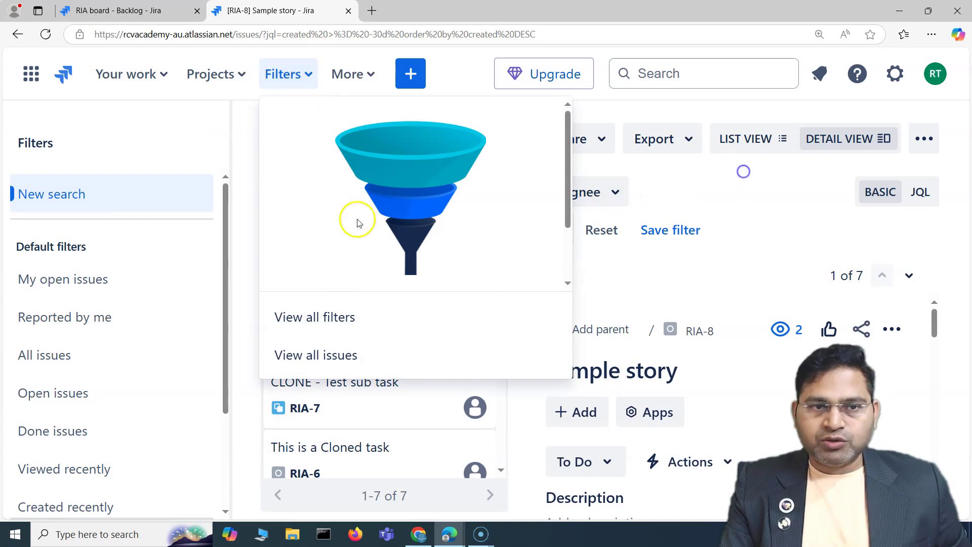
Collapse and re-expand the Filters sidebar, and look through the default filters.
left_click(232, 143)
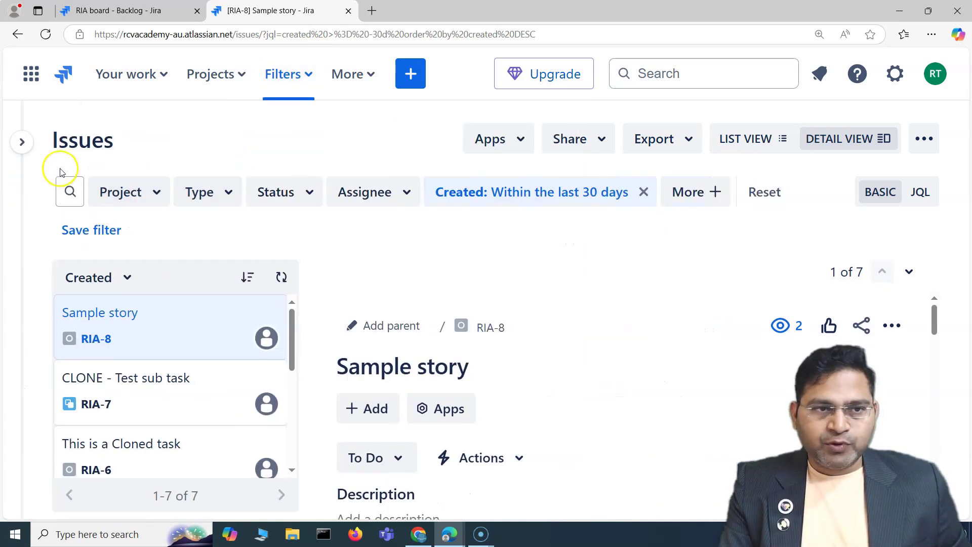
left_click(22, 144)
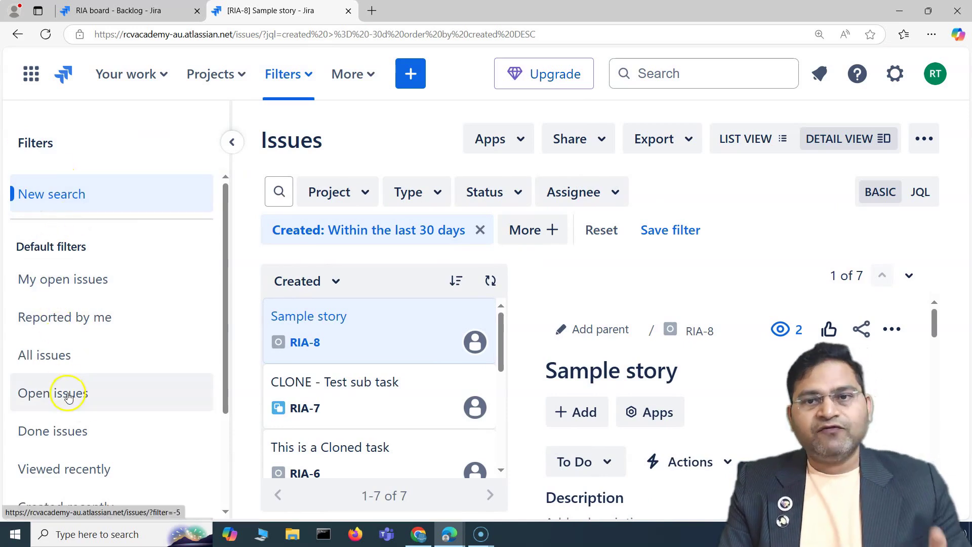
scroll(78, 429, "down", 3)
scroll(80, 428, "up", 3)
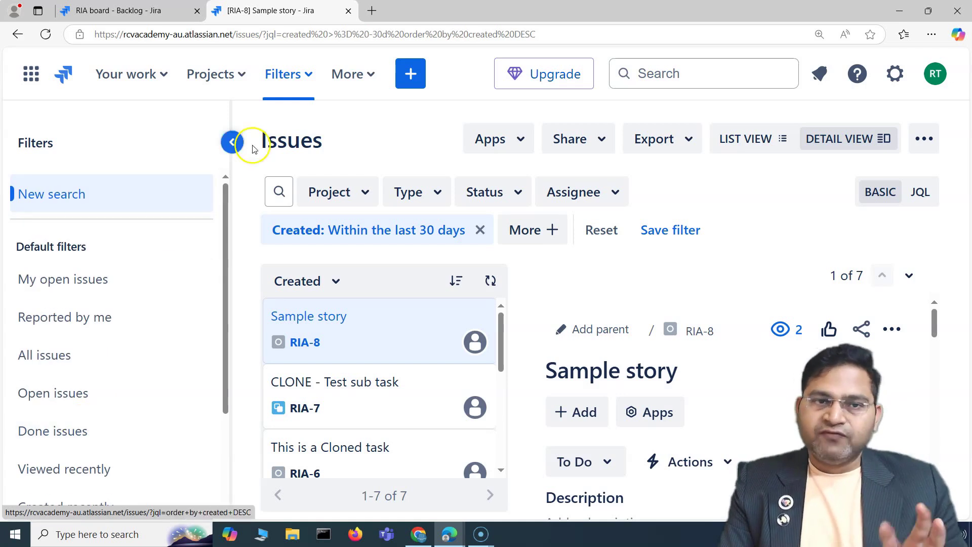
Collapse the Filters sidebar and look at the additional fields available for filtering the issues.
left_click(232, 142)
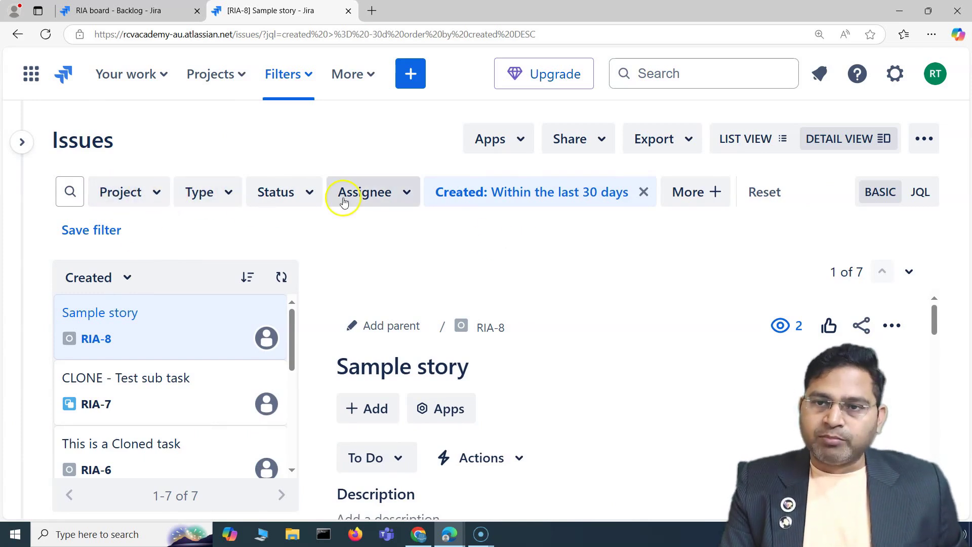
left_click(712, 193)
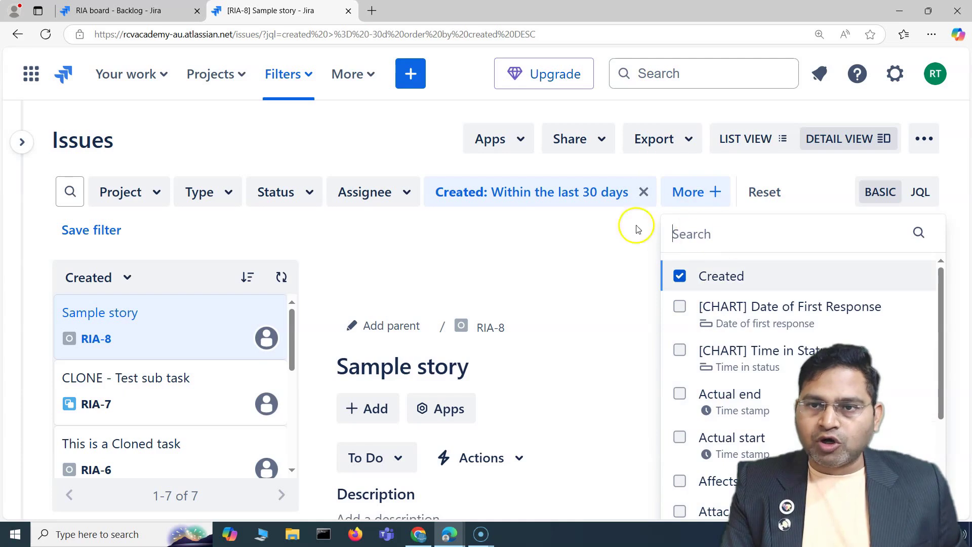
left_click(587, 221)
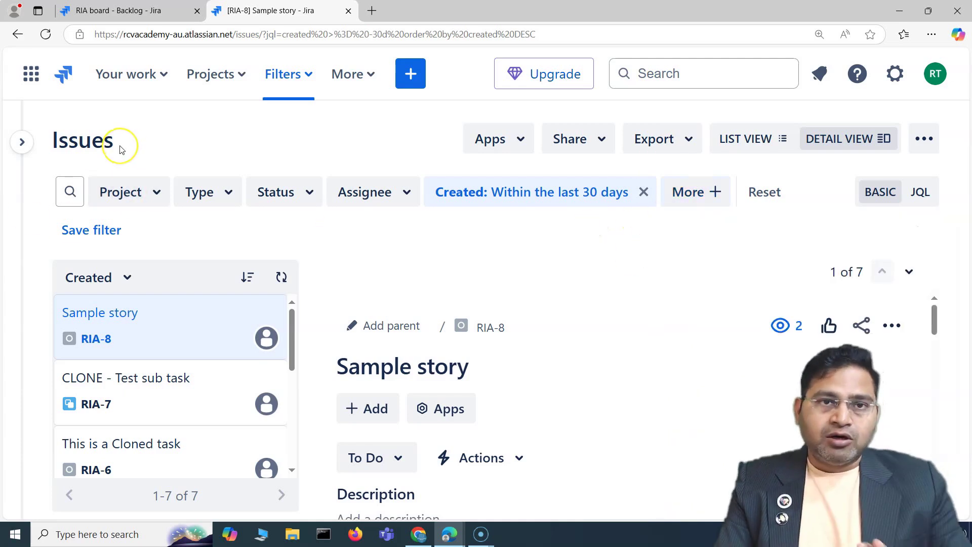
Filter the issues to the RCV iOS App project and the Epic and Story types.
left_click(148, 198)
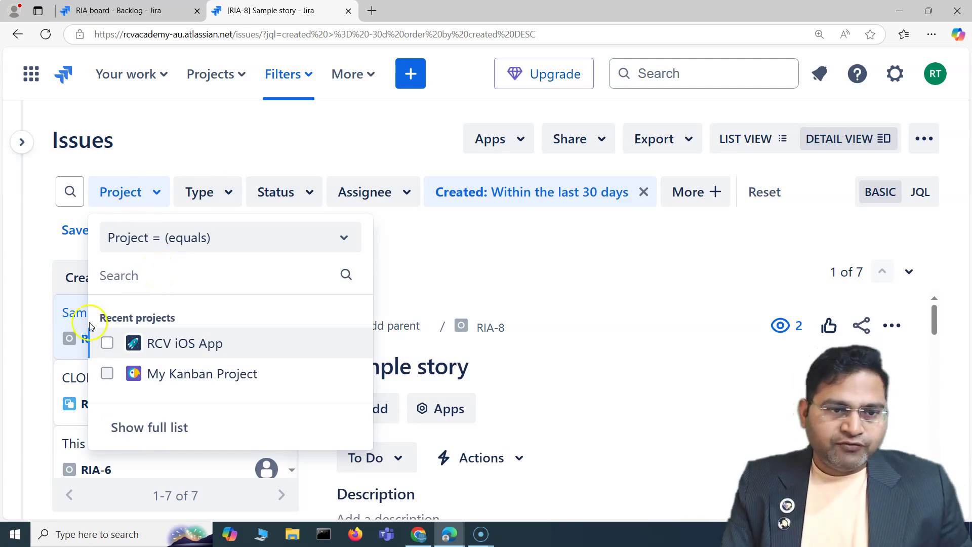
left_click(108, 345)
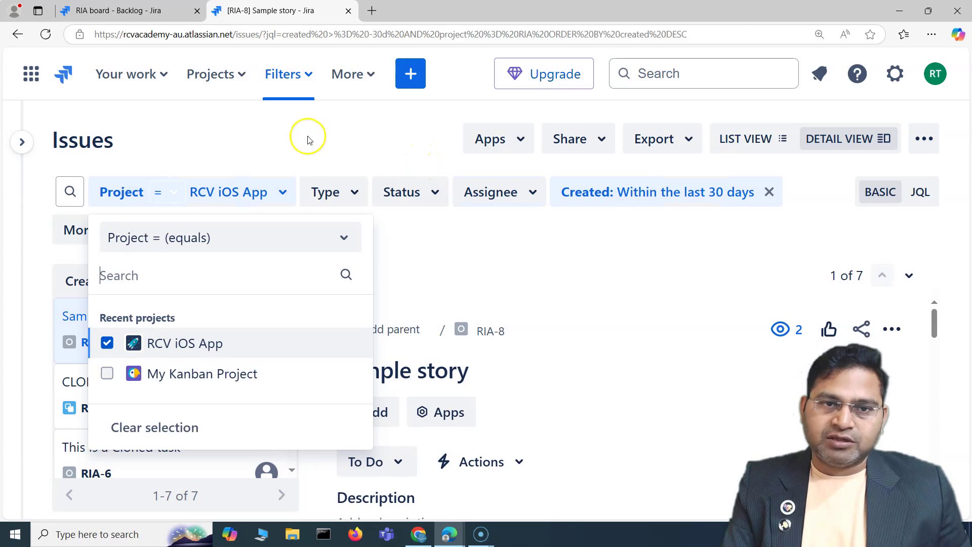
left_click(354, 195)
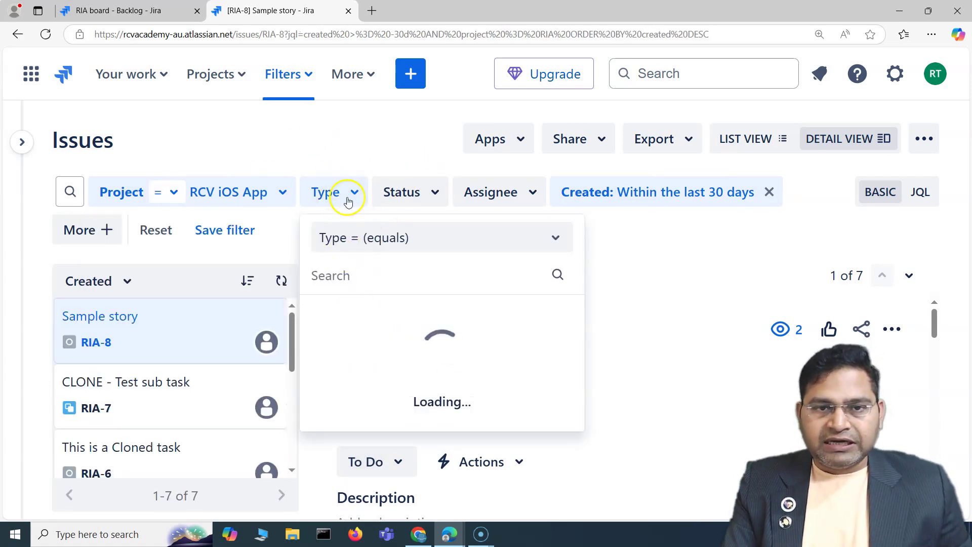
left_click(320, 404)
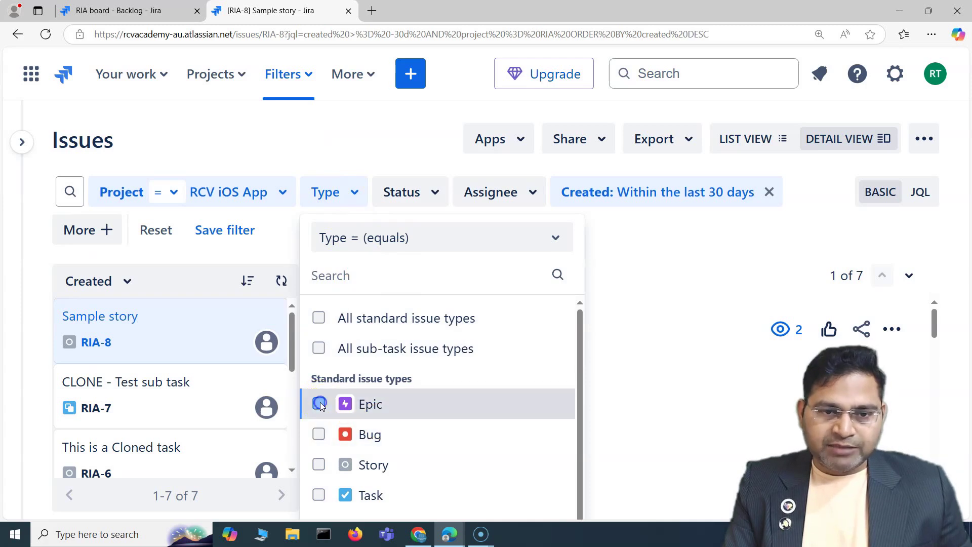
left_click(319, 464)
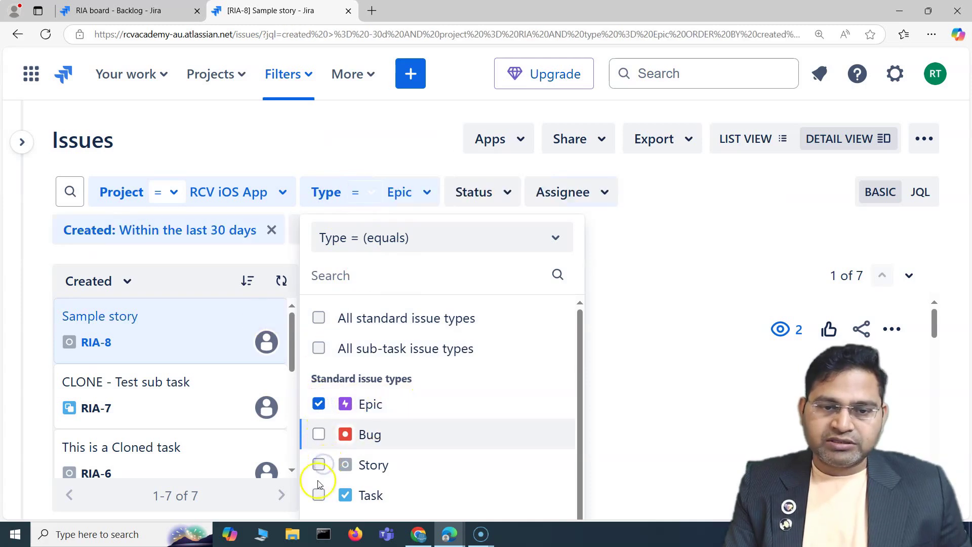
left_click(667, 243)
View the Status and Assignee filters, and look through the list of filtered issues.
left_click(500, 195)
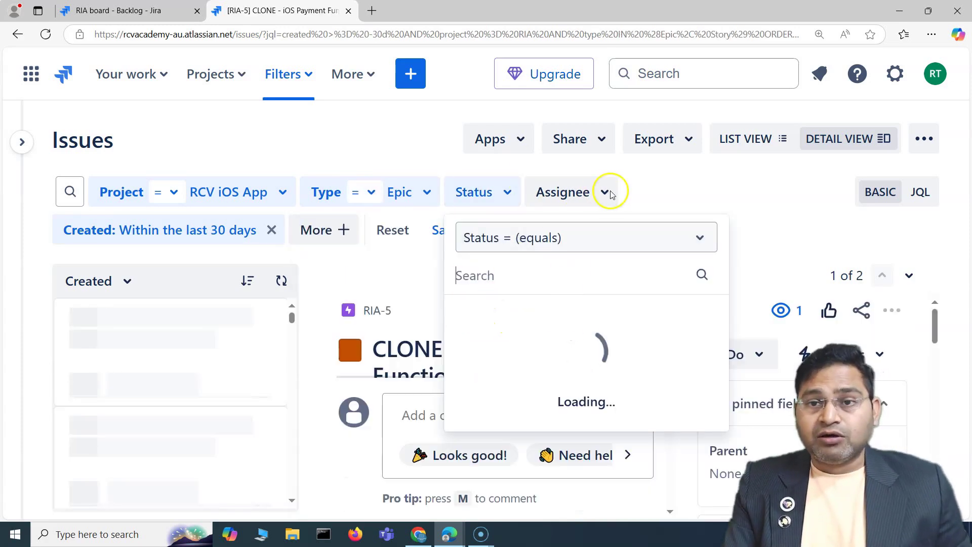
left_click(592, 192)
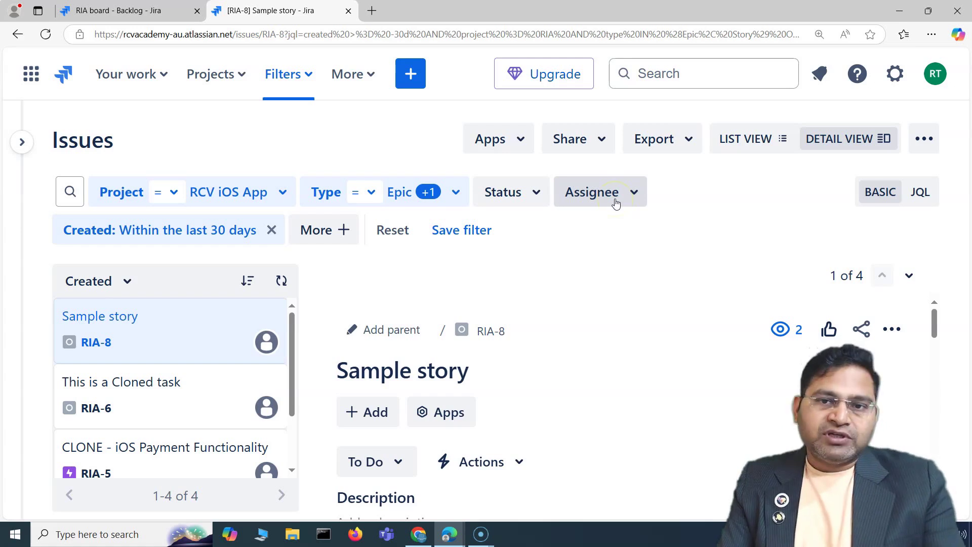
scroll(165, 401, "down", 2)
scroll(160, 400, "up", 2)
scroll(147, 420, "down", 2)
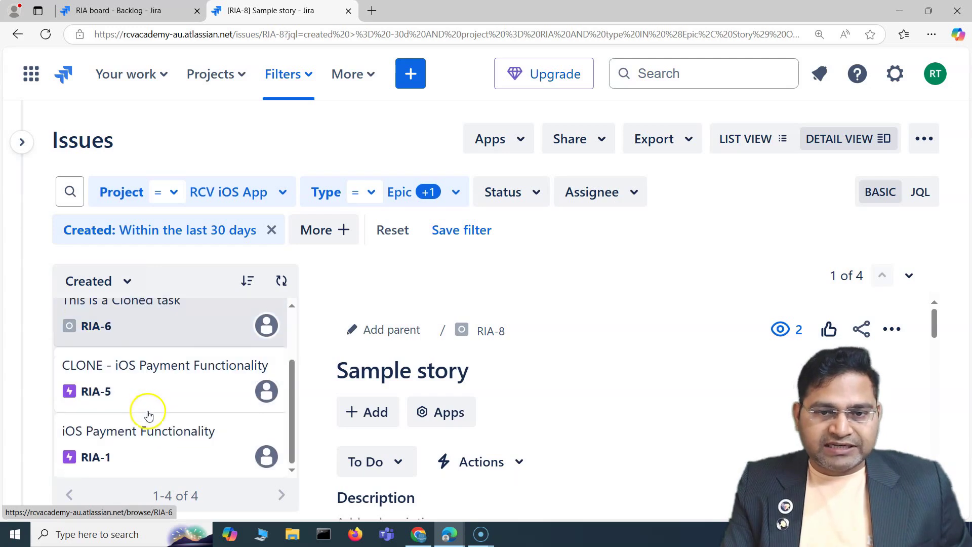
scroll(427, 311, "down", 3)
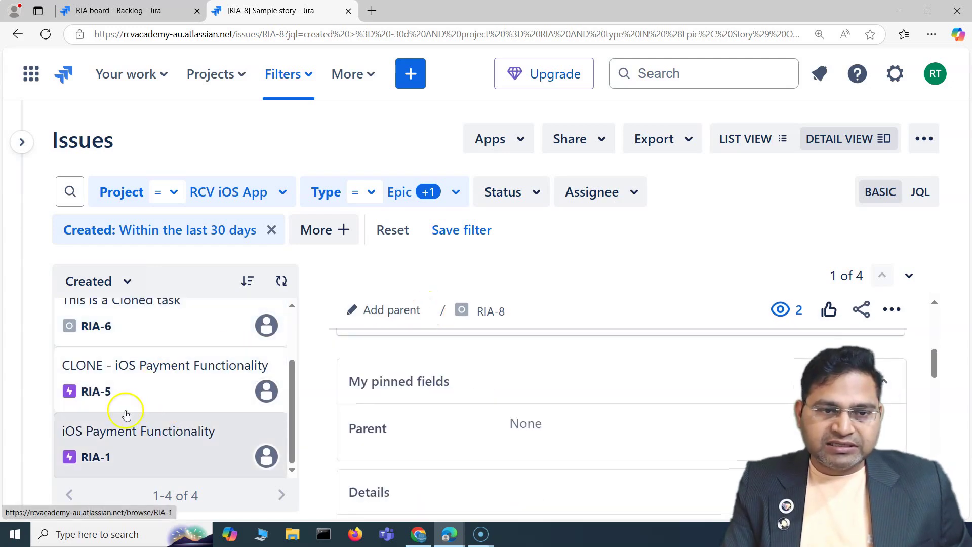
scroll(135, 385, "up", 2)
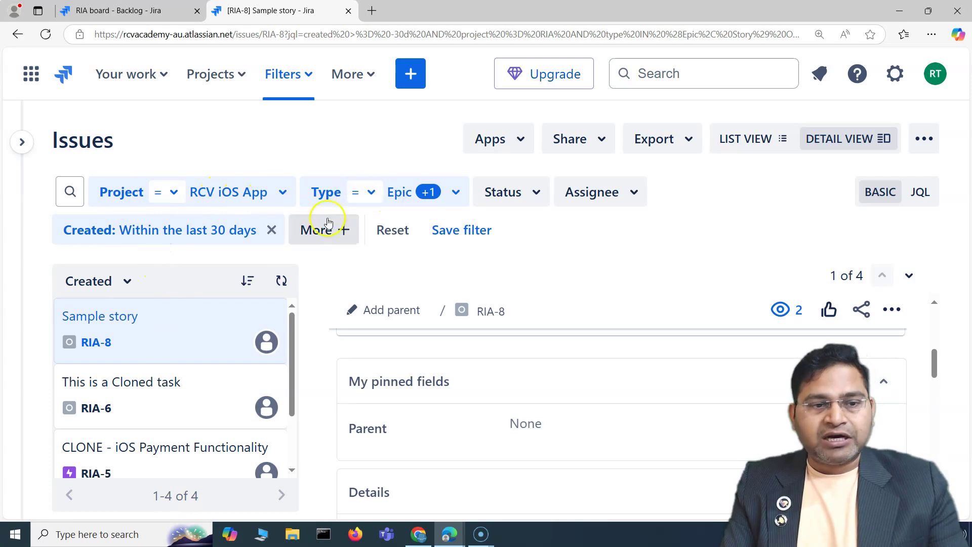
Check the selected issue types against the listed issues, and view the Assignee filter's options.
left_click(357, 192)
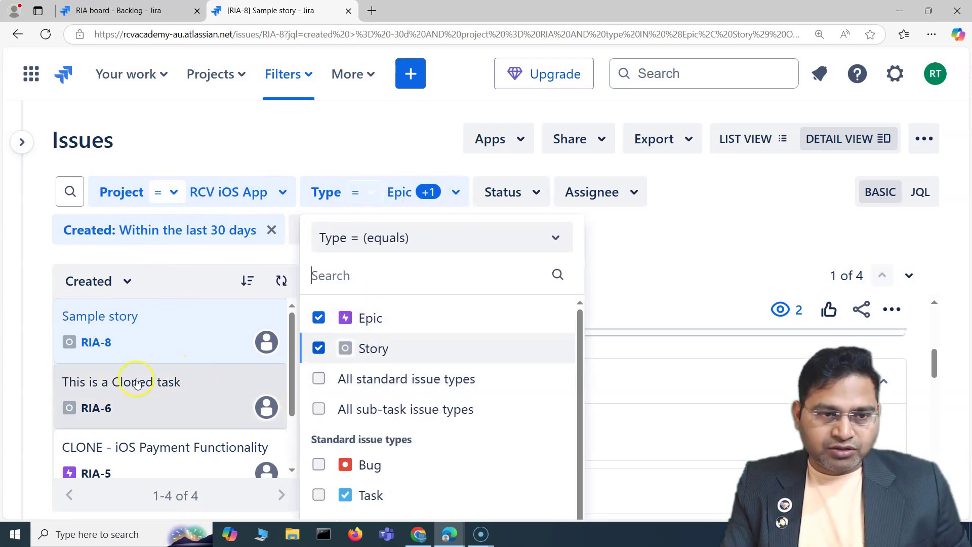
scroll(140, 402, "down", 2)
scroll(187, 412, "up", 2)
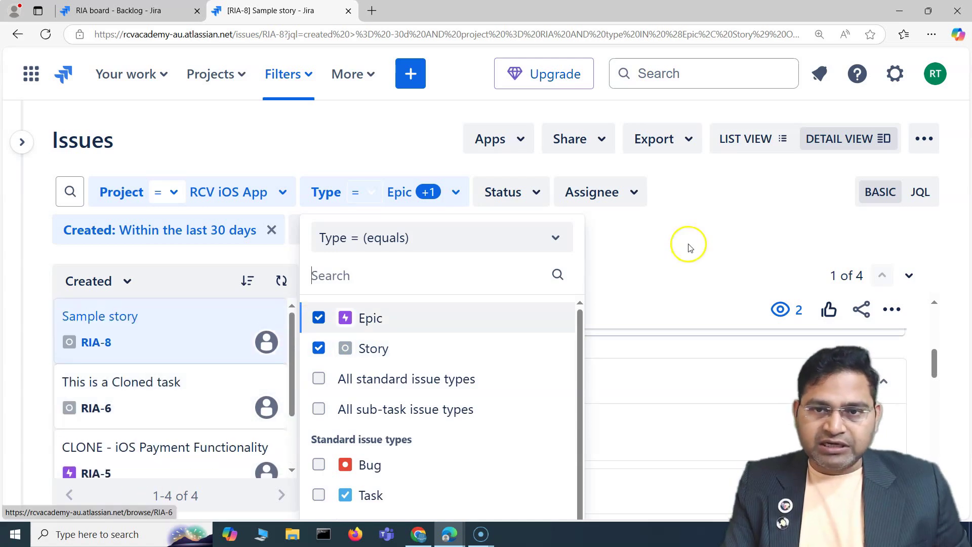
left_click(686, 245)
left_click(635, 192)
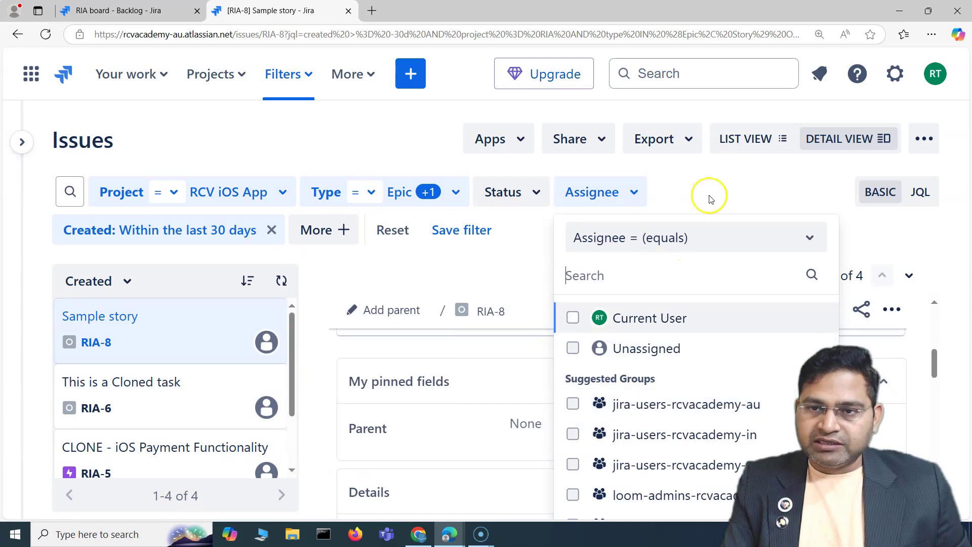
left_click(677, 195)
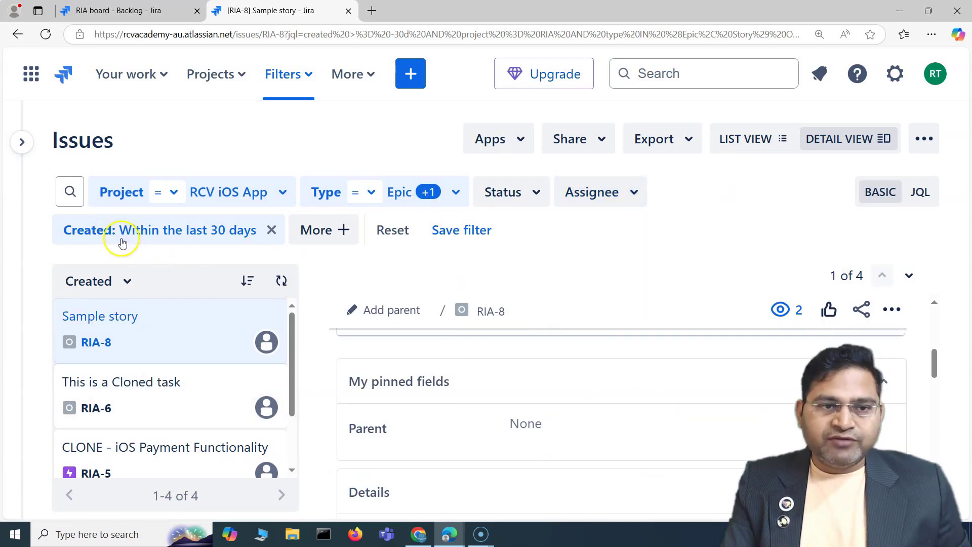
Remove the Created date filter and review the resulting list of issues.
left_click(272, 231)
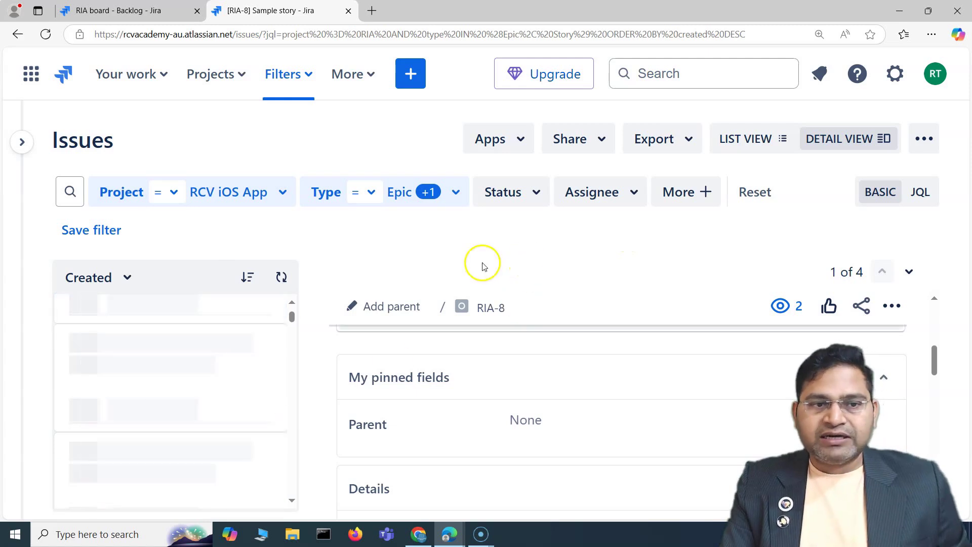
scroll(179, 394, "down", 2)
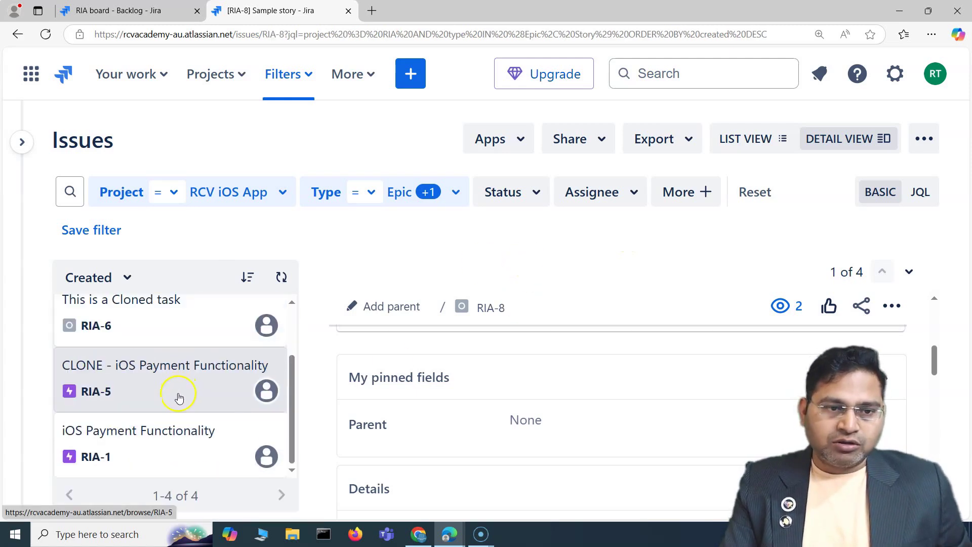
scroll(178, 397, "up", 2)
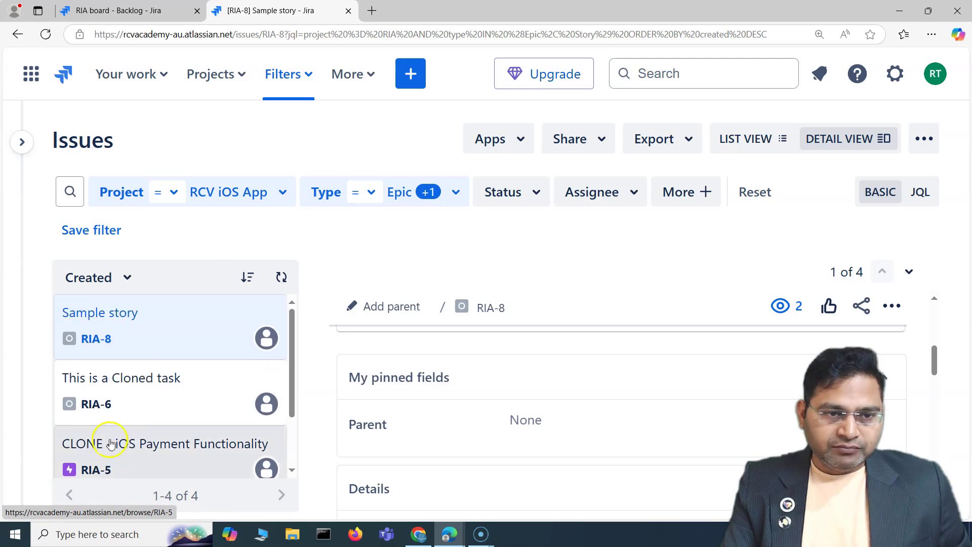
scroll(169, 380, "down", 2)
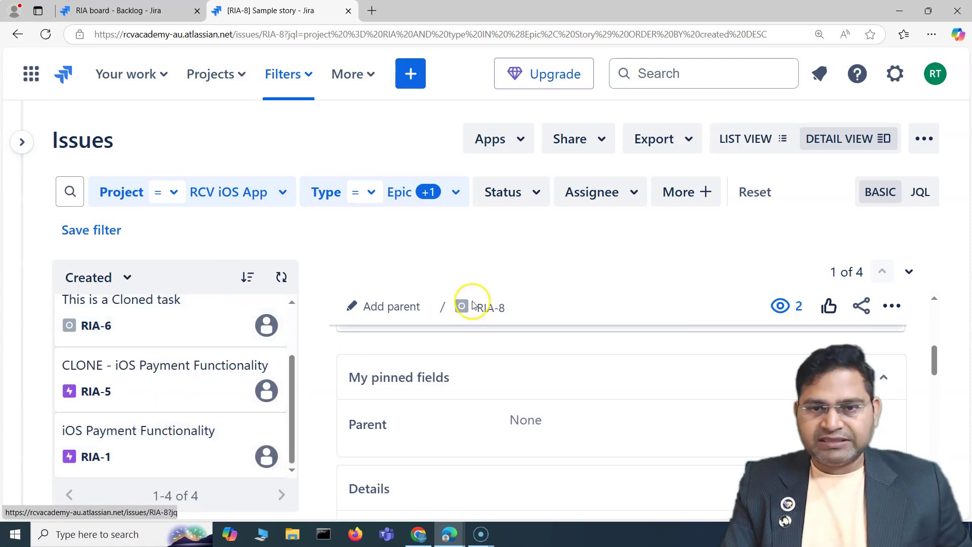
scroll(133, 411, "up", 2)
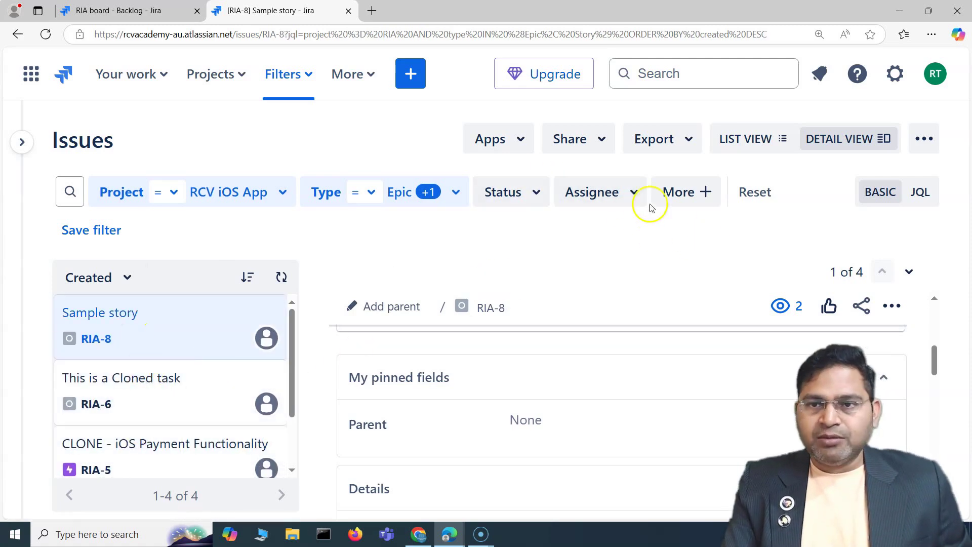
Add a Change risk filter to the issue search and set it to Critical.
left_click(687, 196)
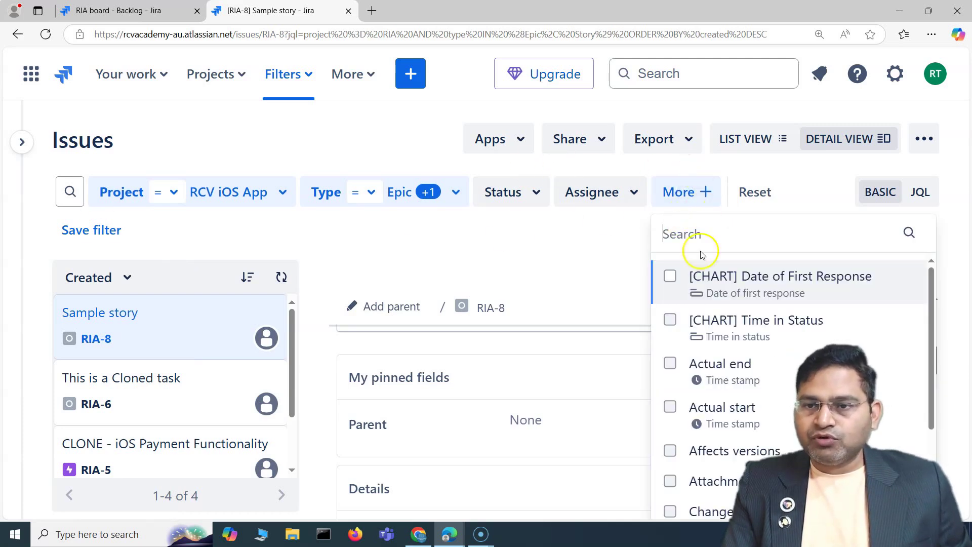
scroll(714, 385, "down", 3)
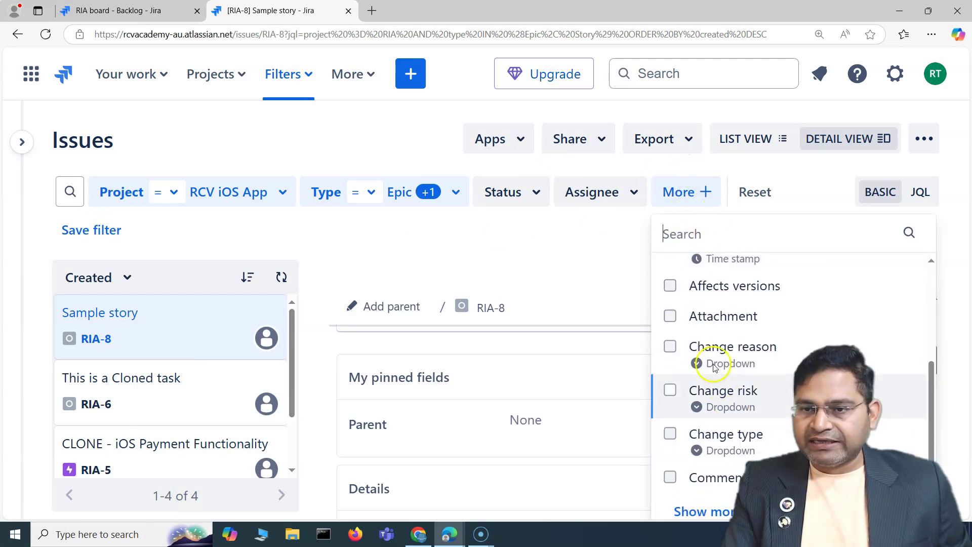
left_click(671, 390)
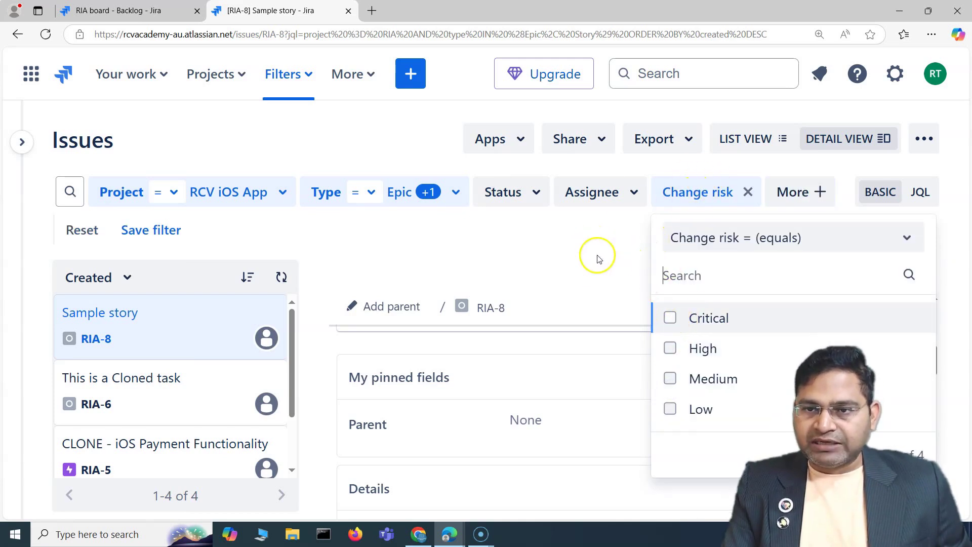
left_click(671, 318)
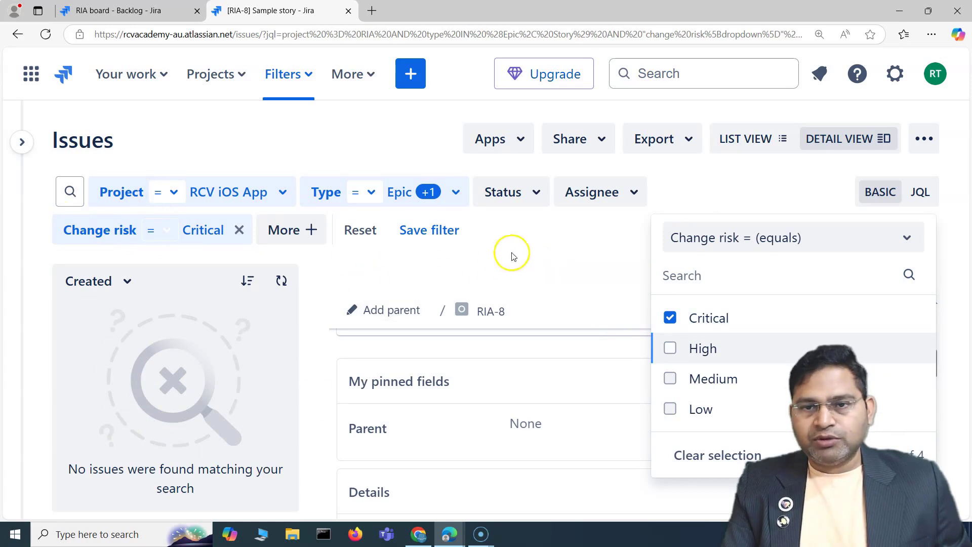
left_click(561, 244)
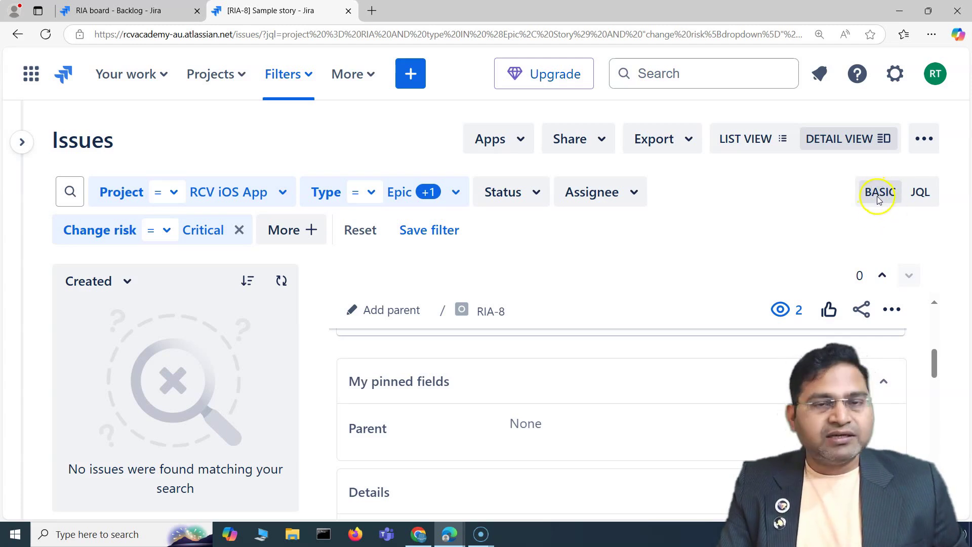
Switch the issue search from basic to JQL mode and highlight the whole query.
left_click(921, 197)
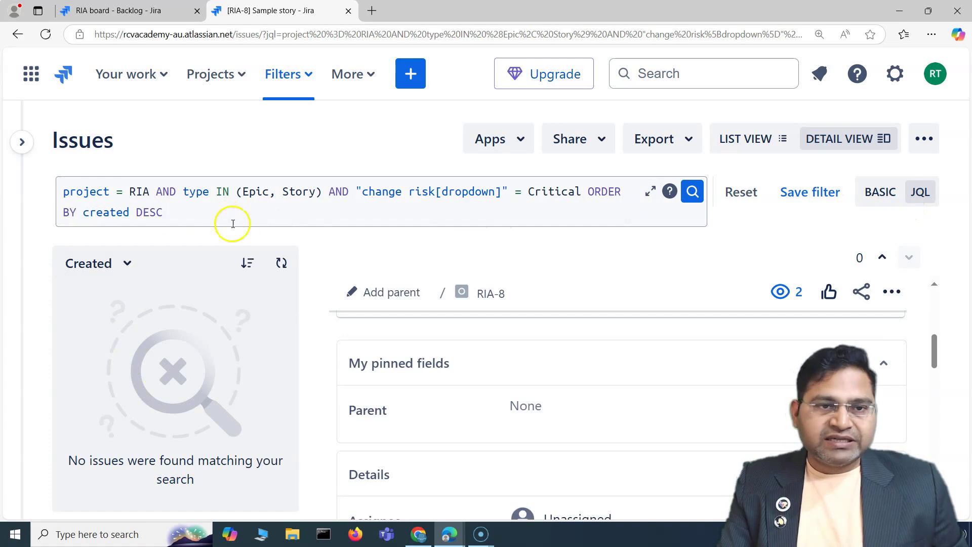
left_click_drag(163, 213, 74, 194)
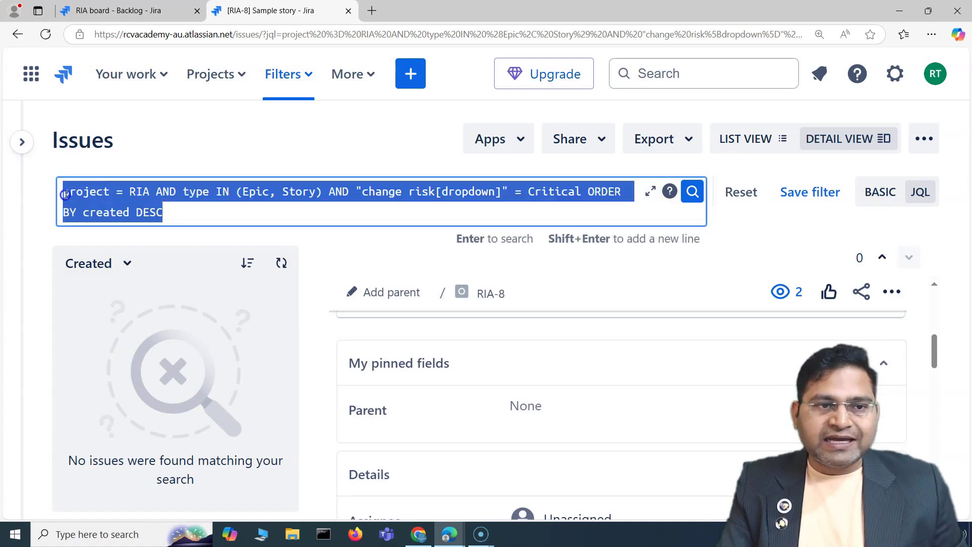
left_click(201, 141)
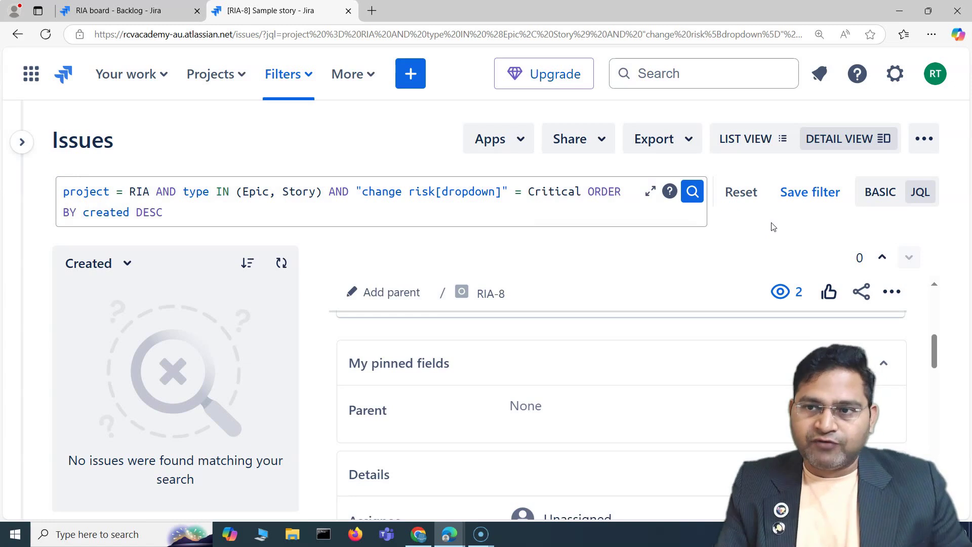
Examine the JQL query part by part: the project clause, the AND and IN operators, the type clause and the change risk condition.
left_click_drag(64, 191, 172, 213)
left_click(172, 214)
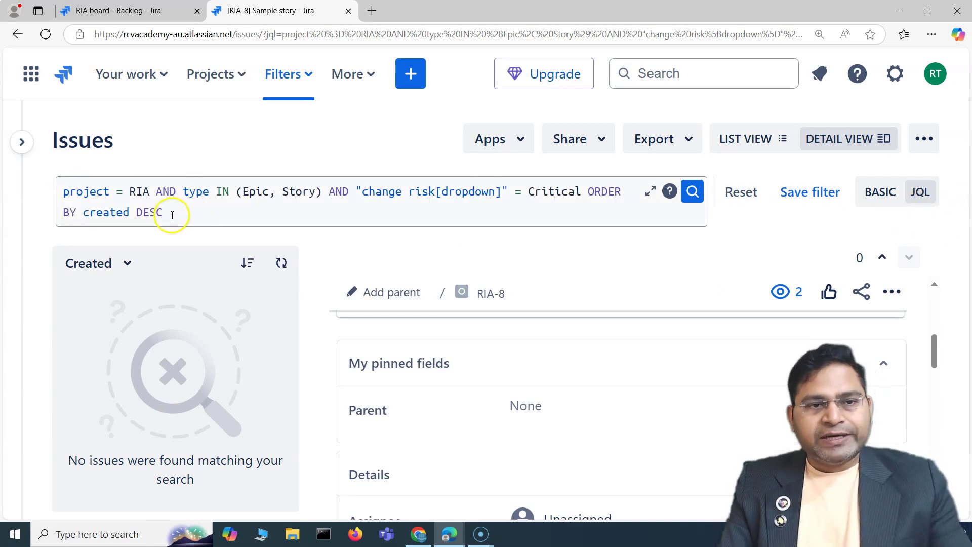
left_click(63, 192)
left_click_drag(92, 193, 144, 192)
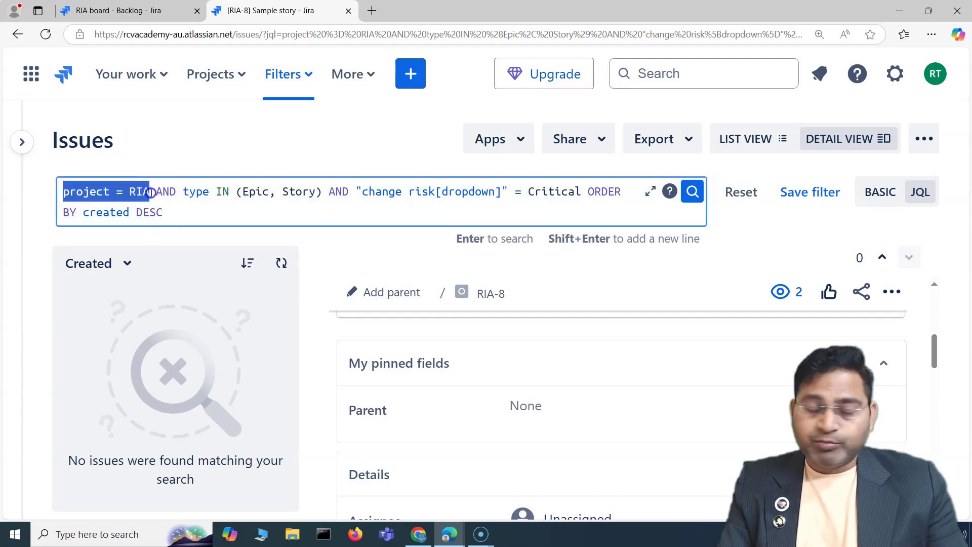
double_click(166, 192)
left_click(195, 193)
double_click(222, 192)
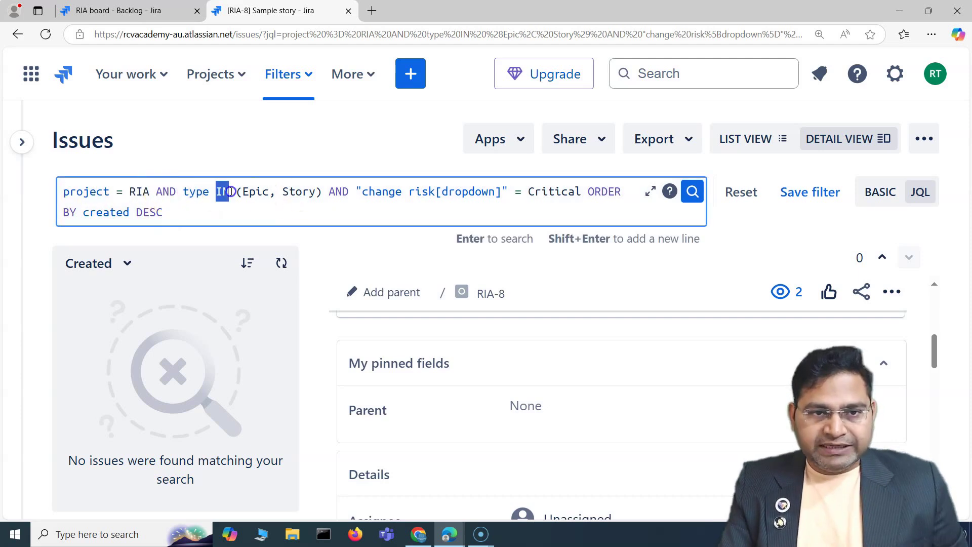
double_click(339, 192)
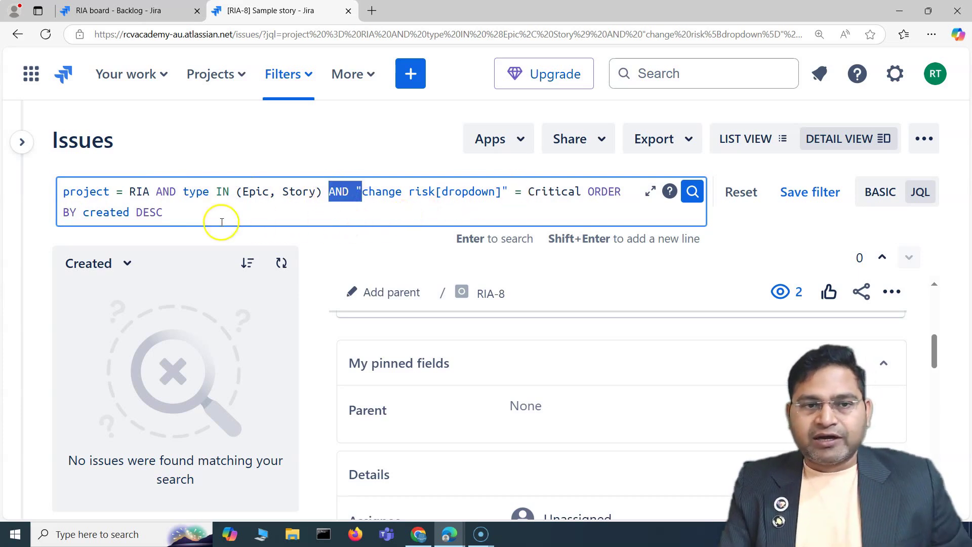
left_click(187, 213)
left_click_drag(175, 214, 55, 188)
left_click(186, 150)
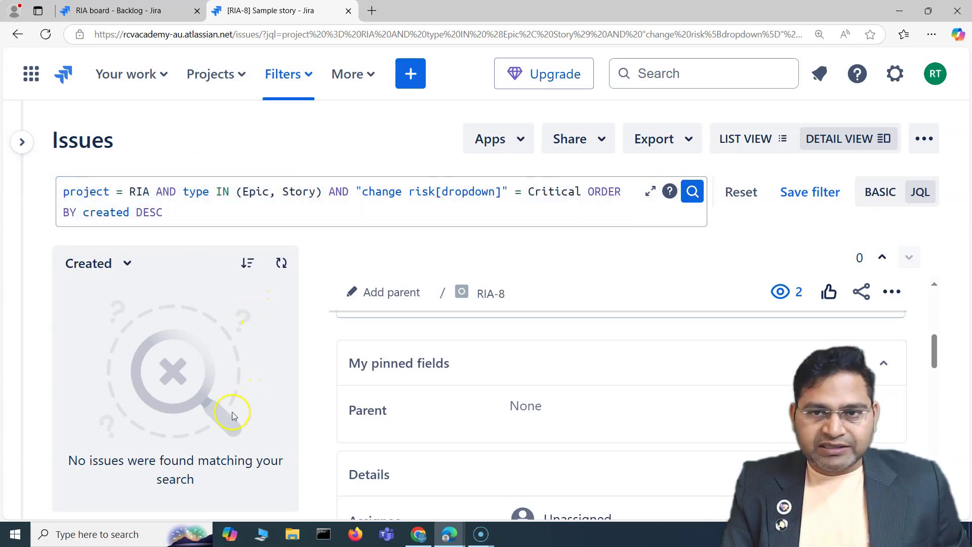
Replace everything after "project =" in the JQL query with the project "My Kanban Project".
left_click_drag(164, 213, 129, 192)
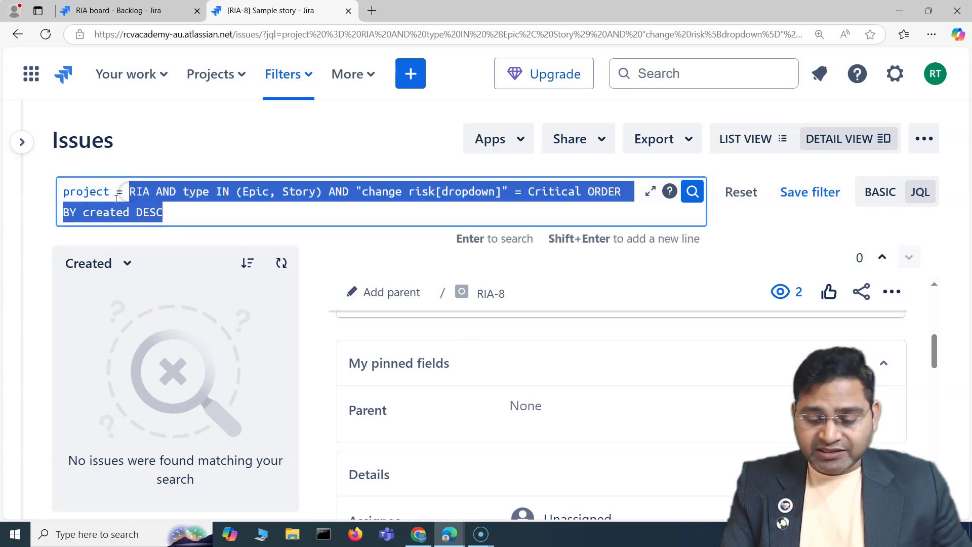
key("BackSpace")
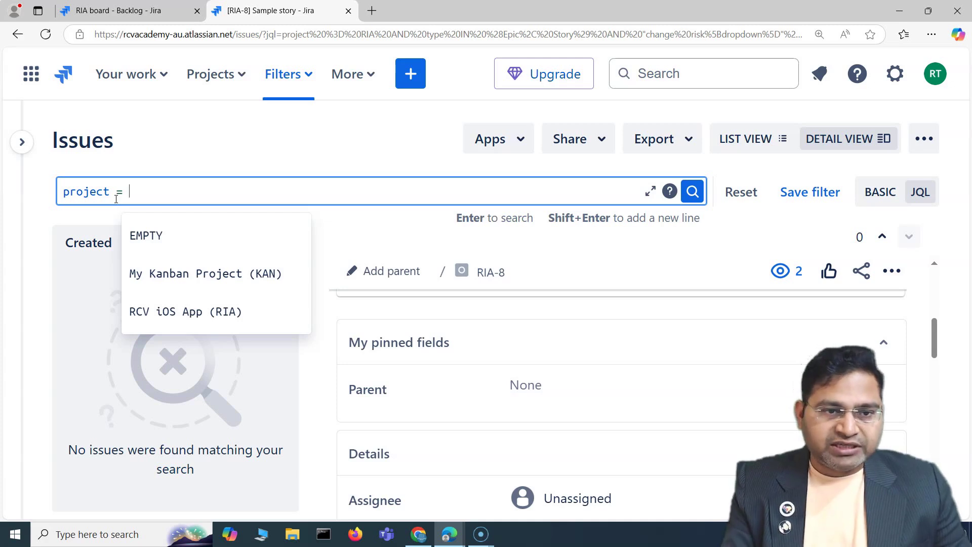
left_click(191, 276)
Extend the JQL query with the condition AND issuetype IN (Epic, Story).
type("AND")
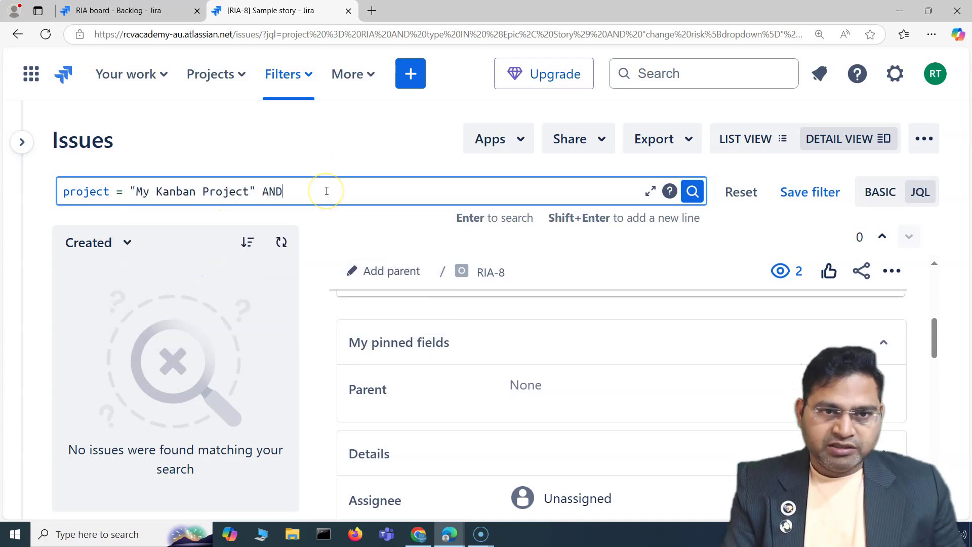
type(" issuetype")
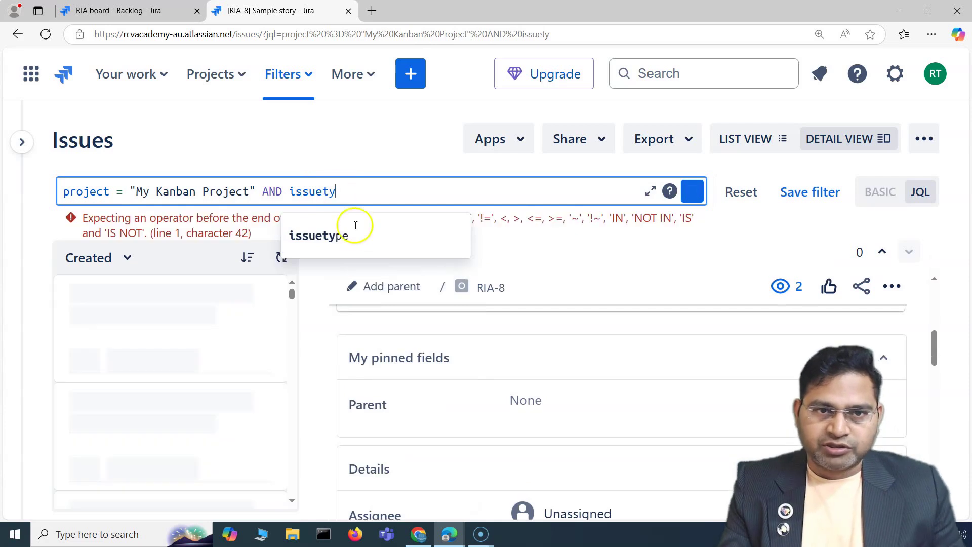
left_click(378, 189)
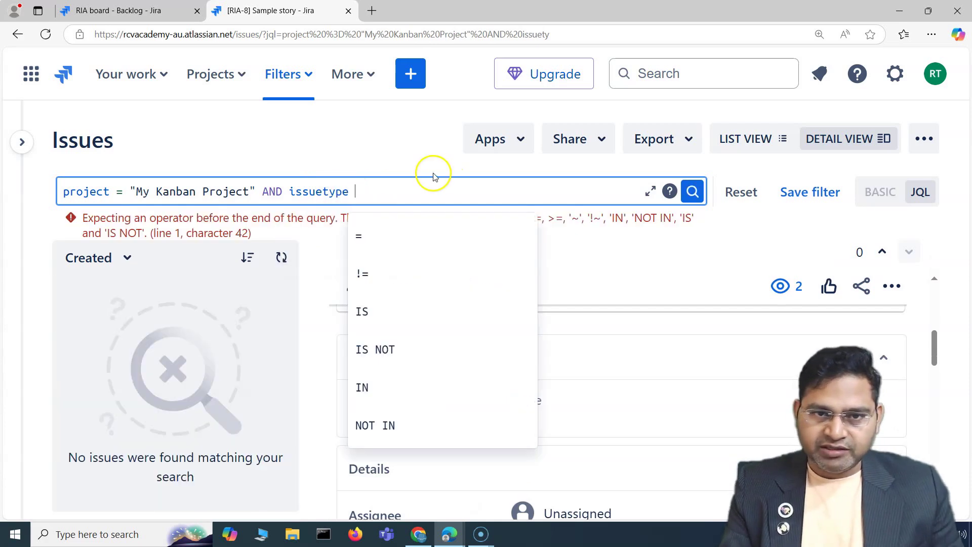
type("IN (")
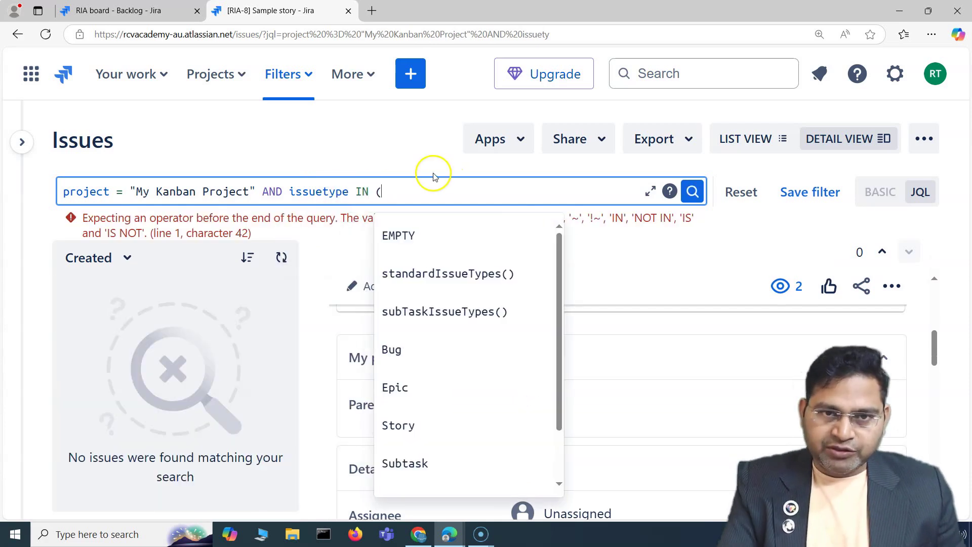
left_click(413, 381)
type(", ")
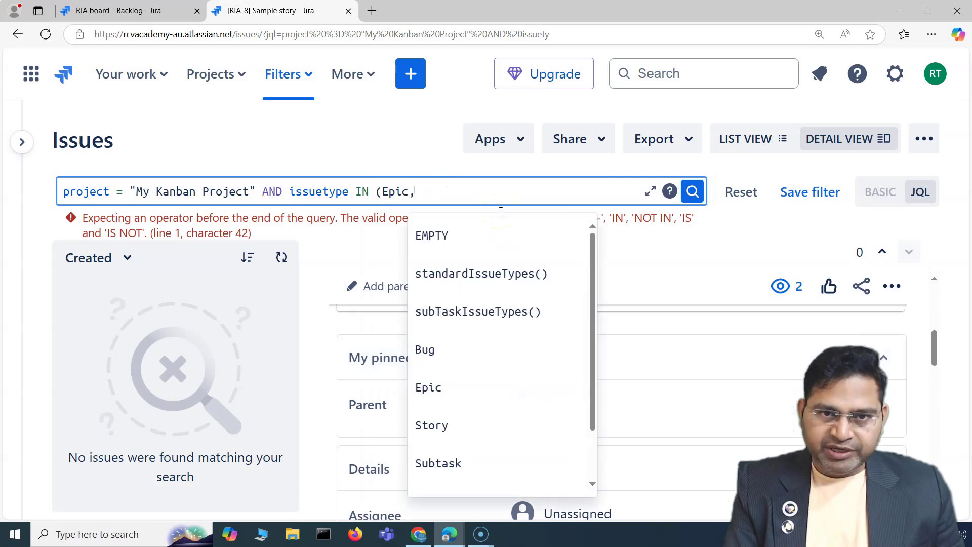
type("S")
left_click(486, 310)
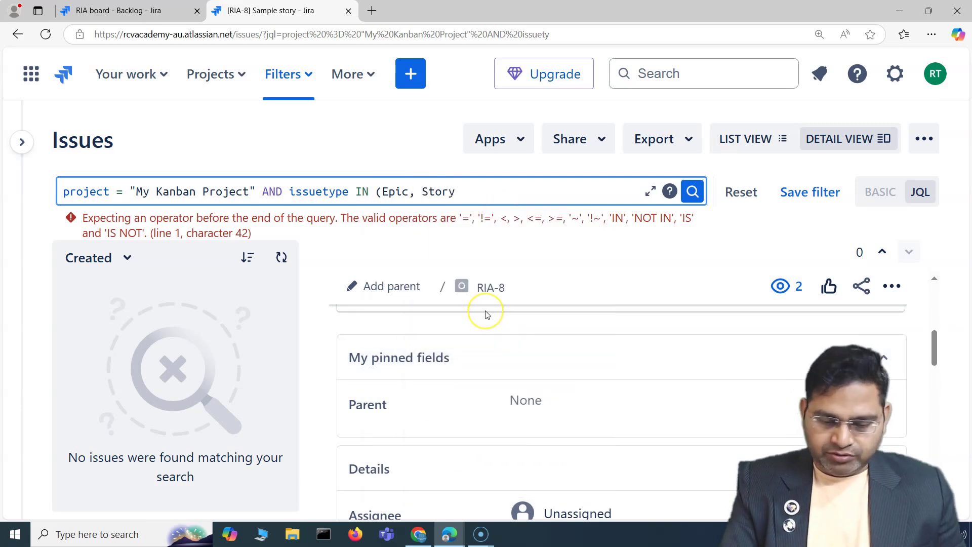
type(")")
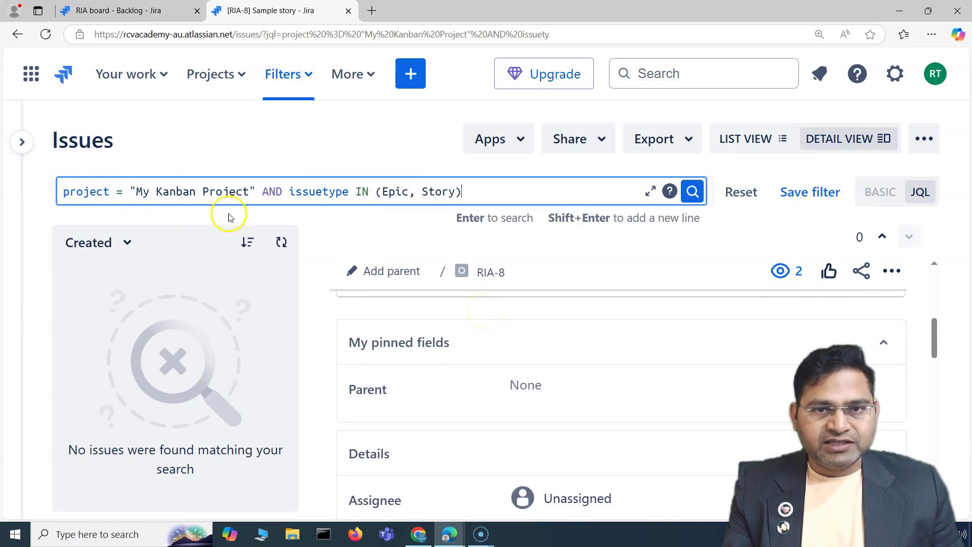
Highlight the complete JQL query for My Kanban Project and run the search.
left_click_drag(508, 191, 6, 202)
left_click(325, 127)
left_click(693, 192)
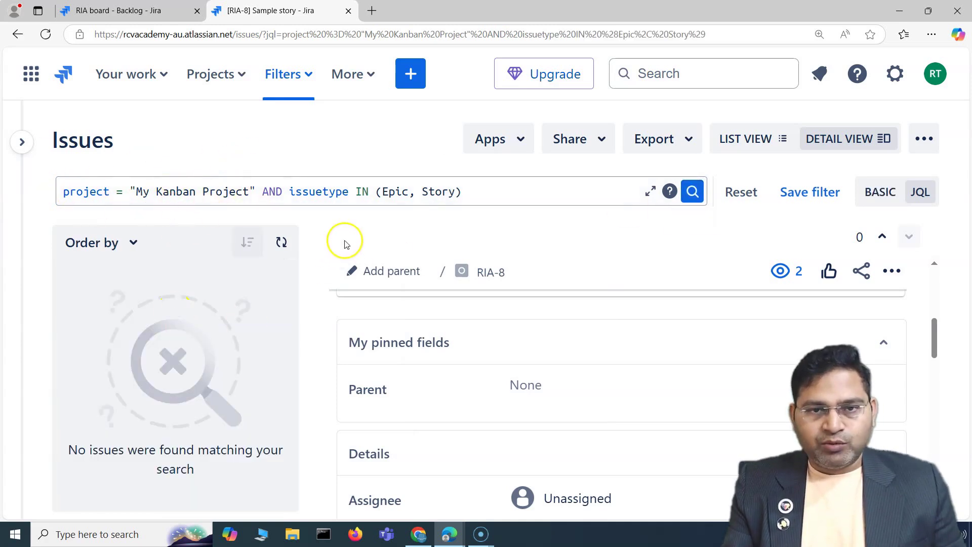
Change the project in the JQL query to "RCV iOS App", run the search and review the listed issues.
left_click(136, 192)
left_click_drag(136, 192, 251, 192)
key("BackSpace")
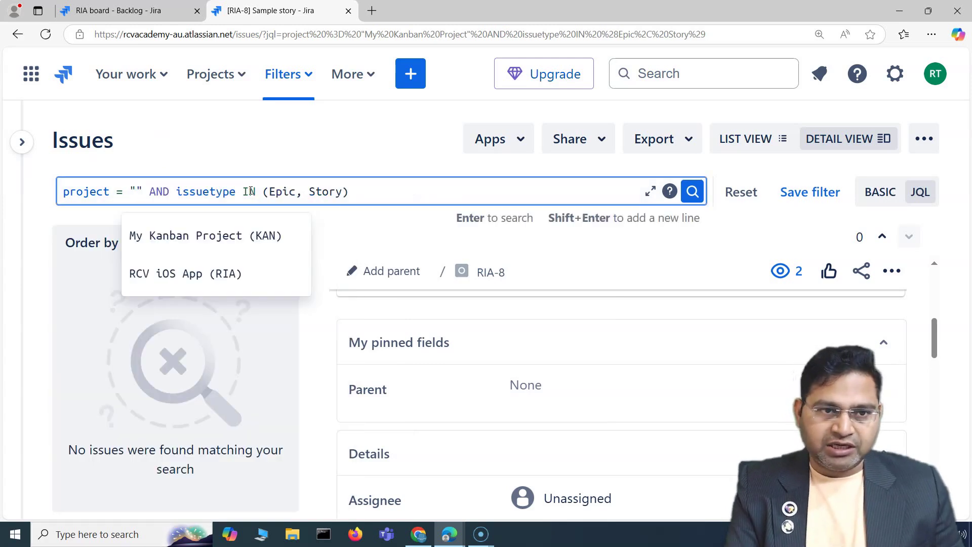
left_click(235, 274)
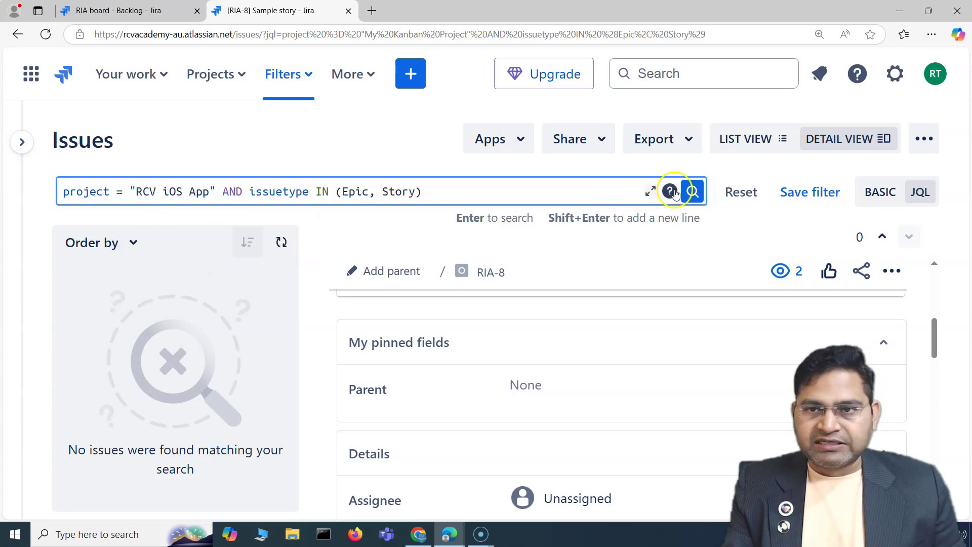
left_click(693, 192)
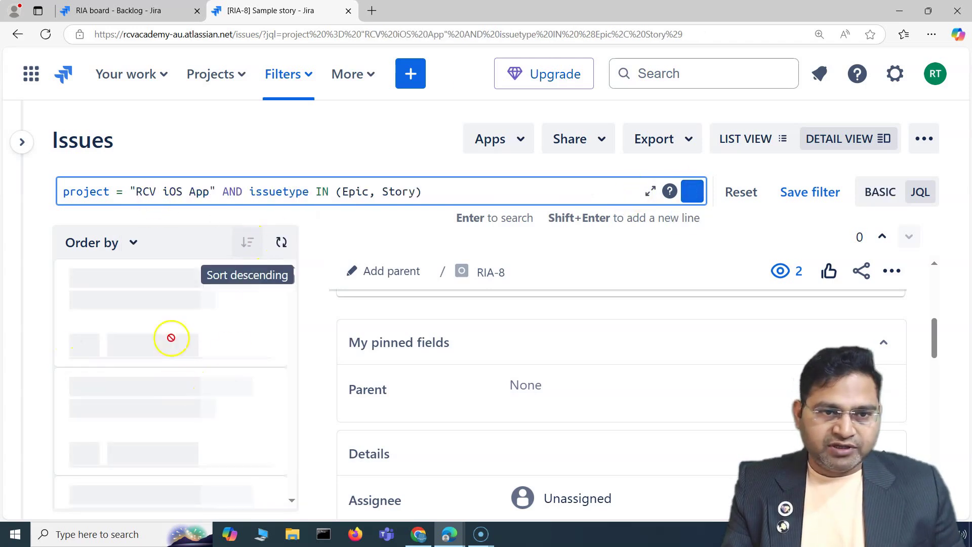
scroll(150, 416, "down", 2)
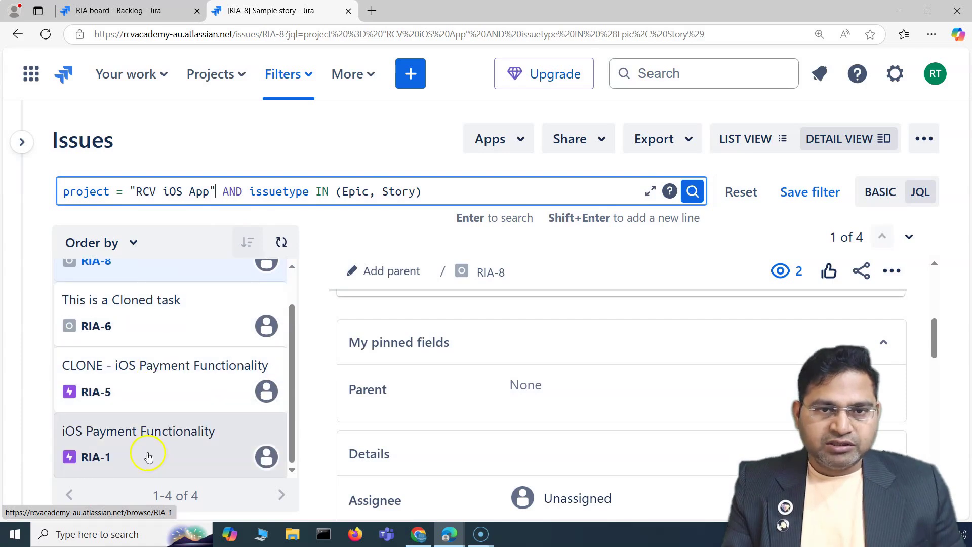
Remove Story from the issue type condition so it reads issuetype IN (Epic), and rerun the search.
left_click_drag(369, 192, 415, 190)
key("BackSpace")
left_click(693, 191)
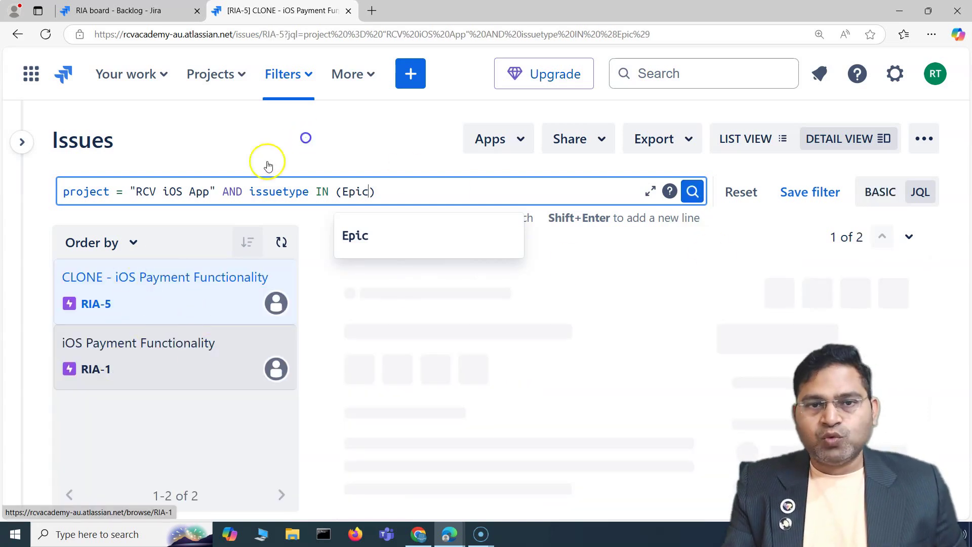
left_click(421, 173)
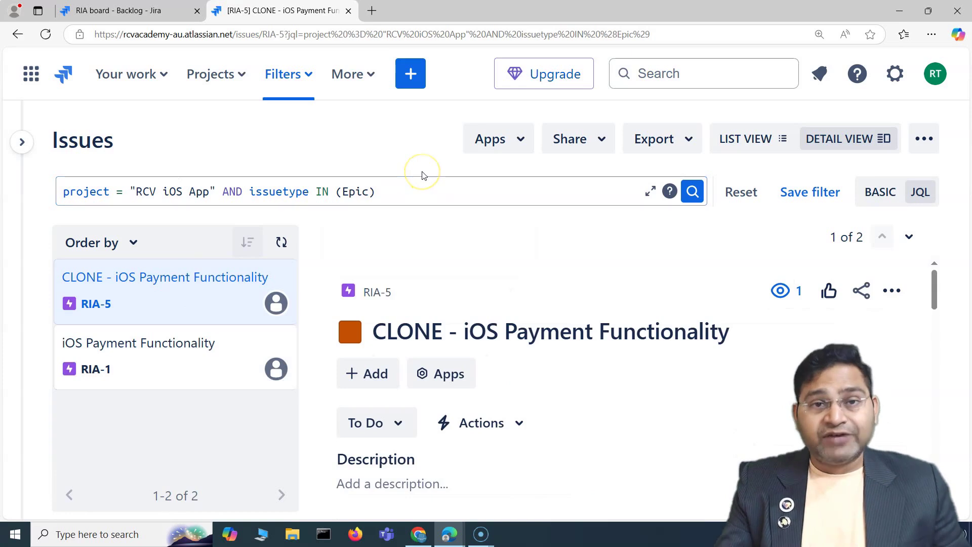